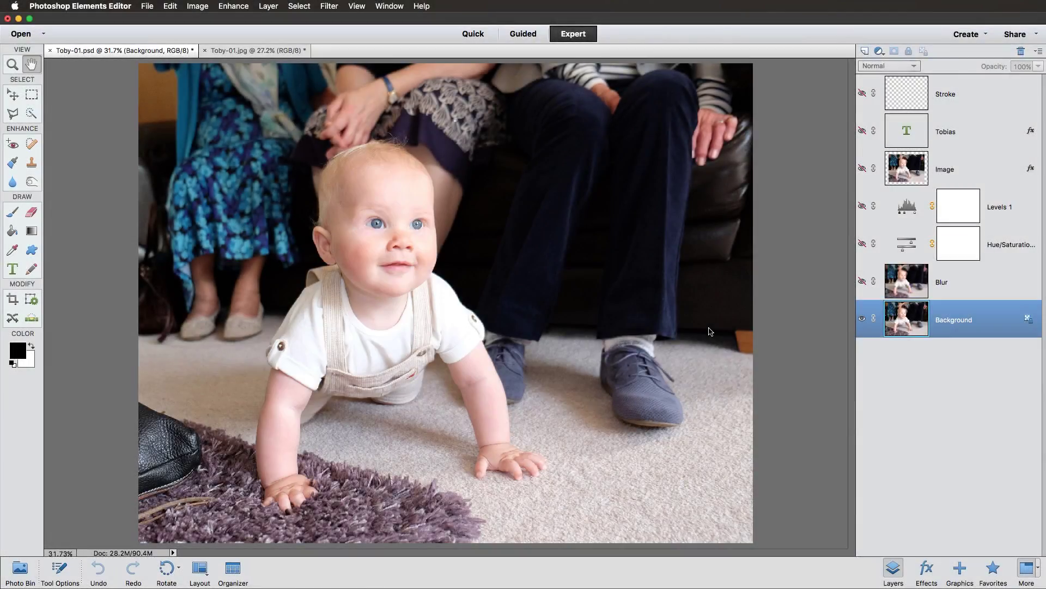
Step: Show every layer of the finished Toby-01.psd design and switch to the Toby-01.jpg document
alt+click(862, 318)
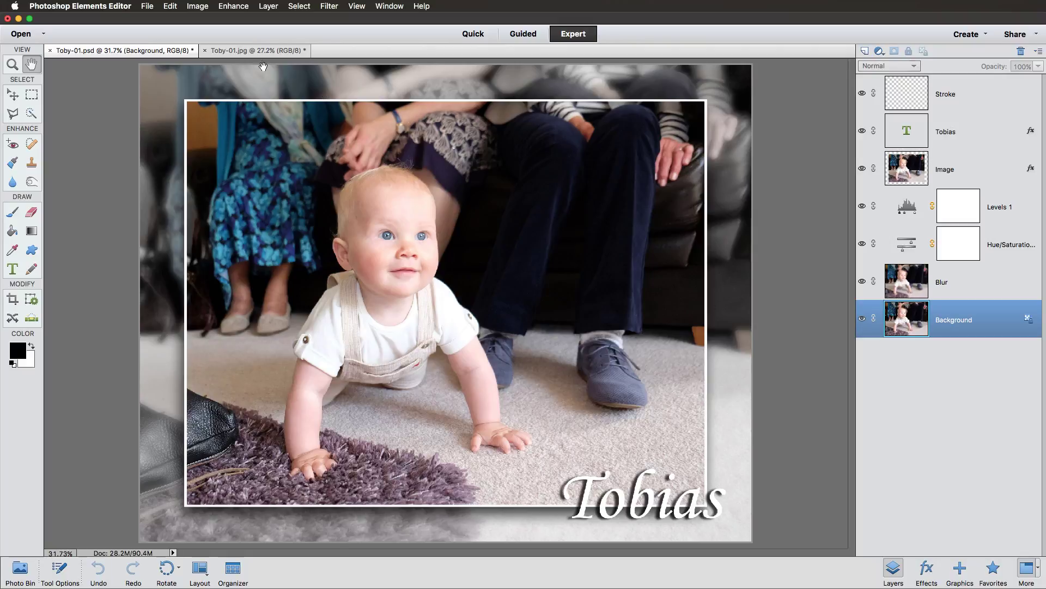
click(255, 50)
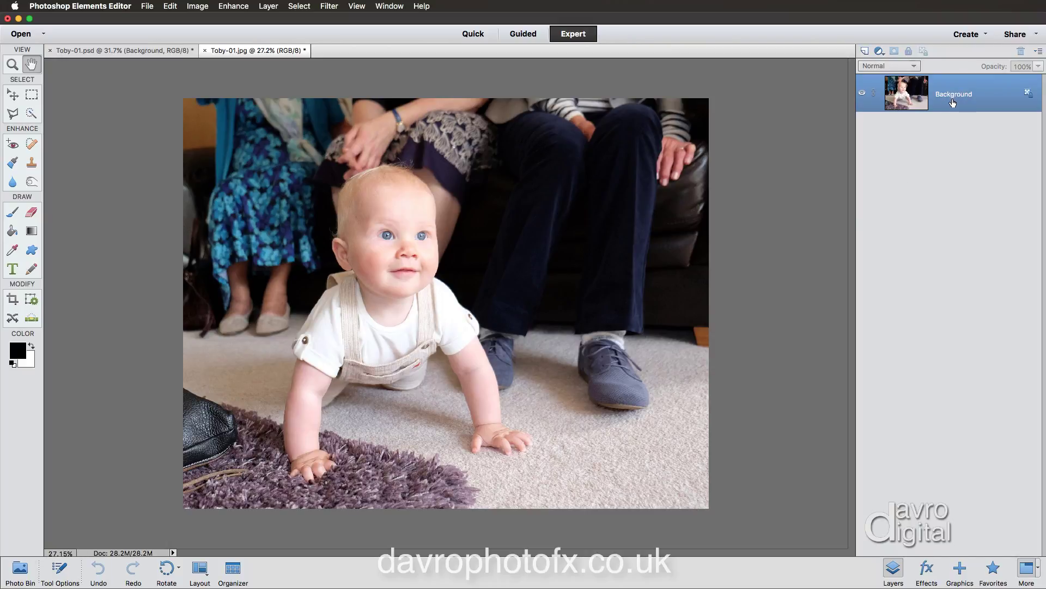
Step: Duplicate the Background layer twice and rename the topmost copy Image
drag(953, 102, 953, 99)
key(super+j)
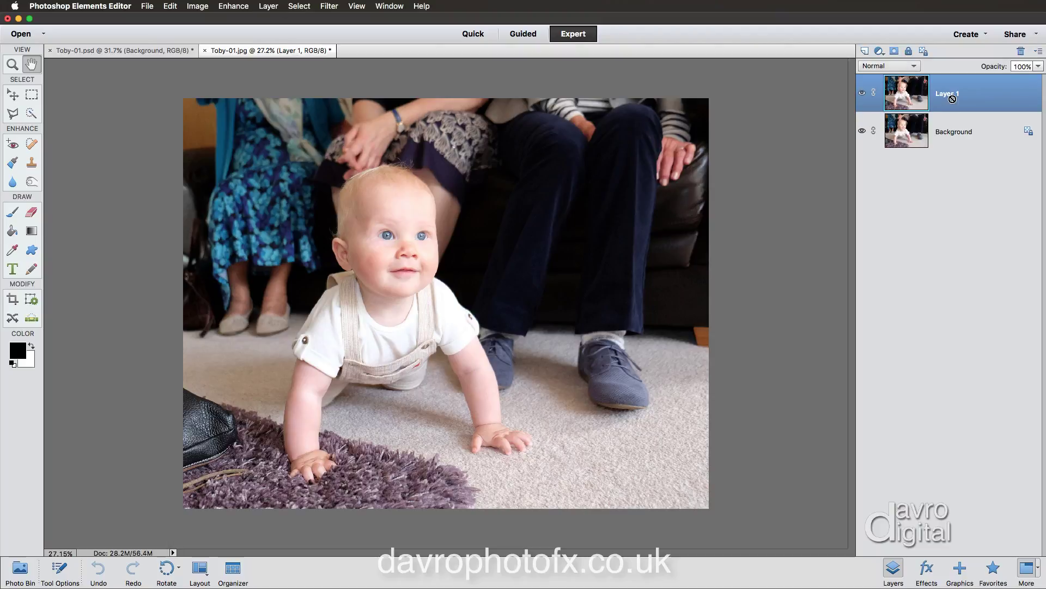
key(super+j)
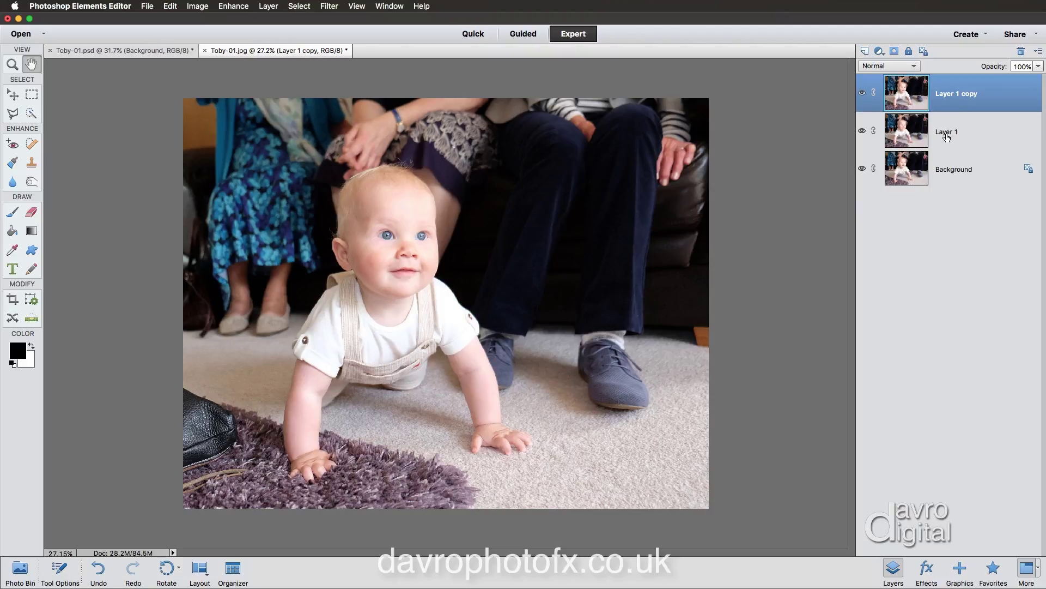
double_click(955, 94)
key(BackSpace)
key(Return)
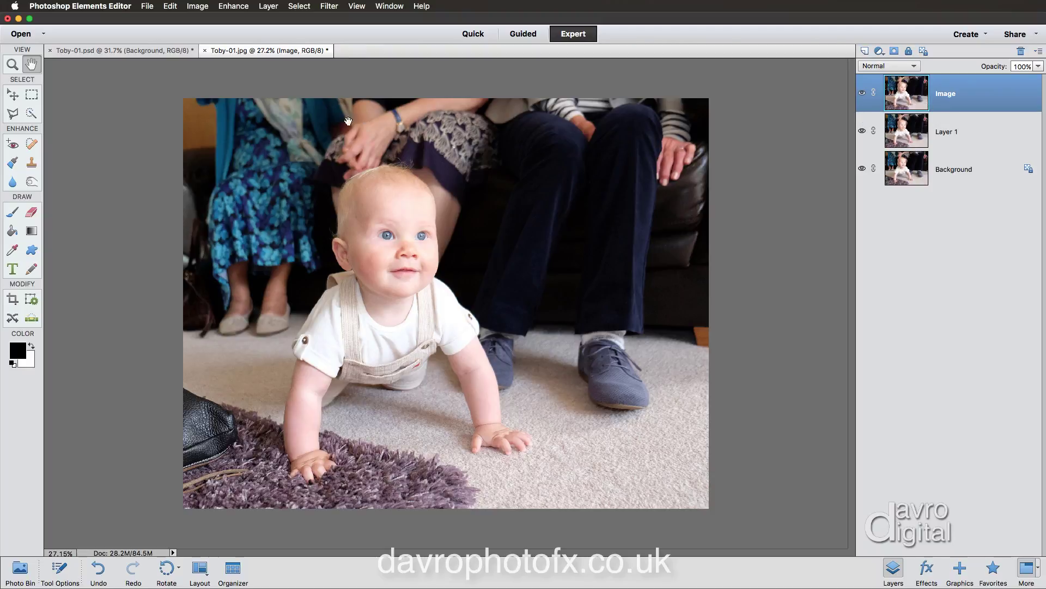
Step: Scale the Image layer proportionally to 87% about its centre with Free Transform
click(196, 7)
mouse_move(197, 30)
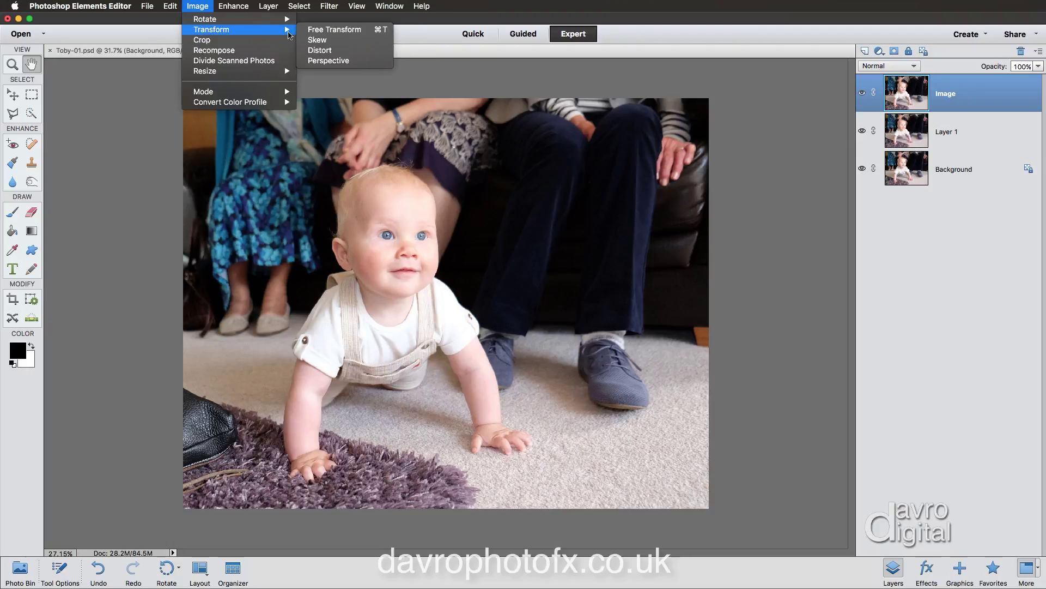
click(320, 33)
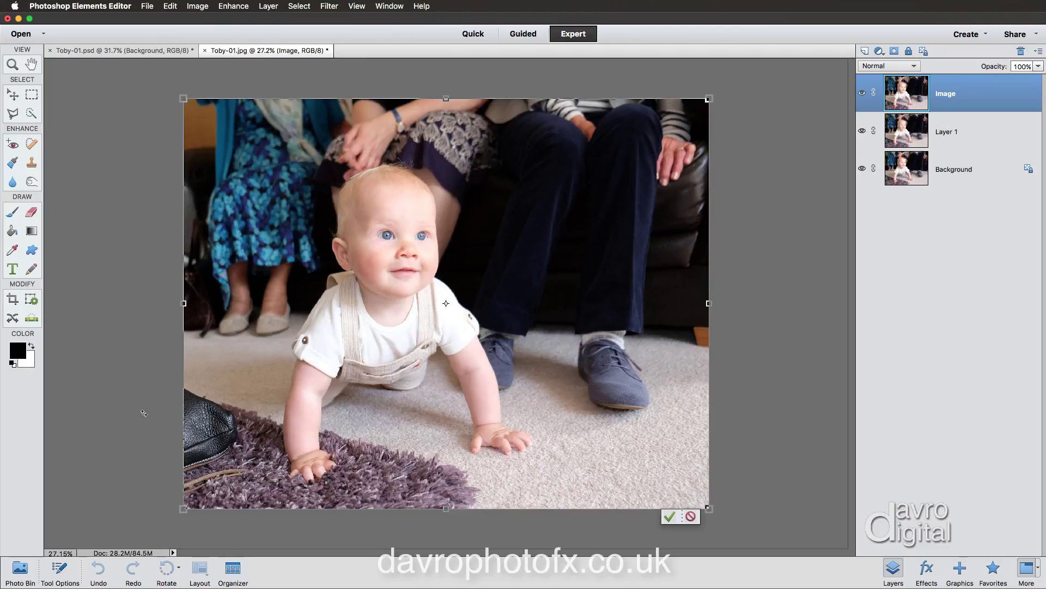
click(60, 570)
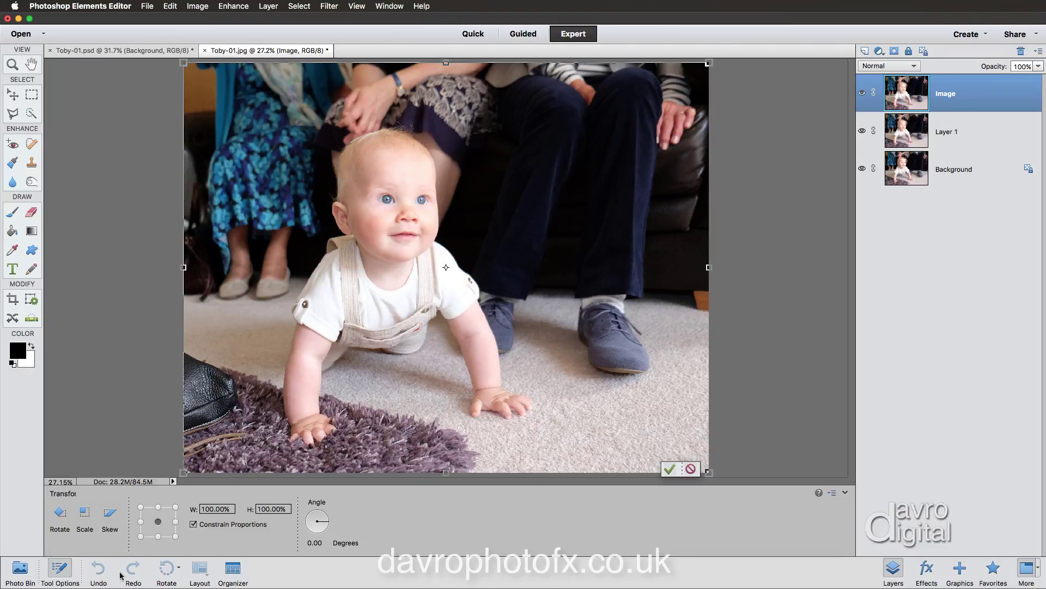
click(210, 508)
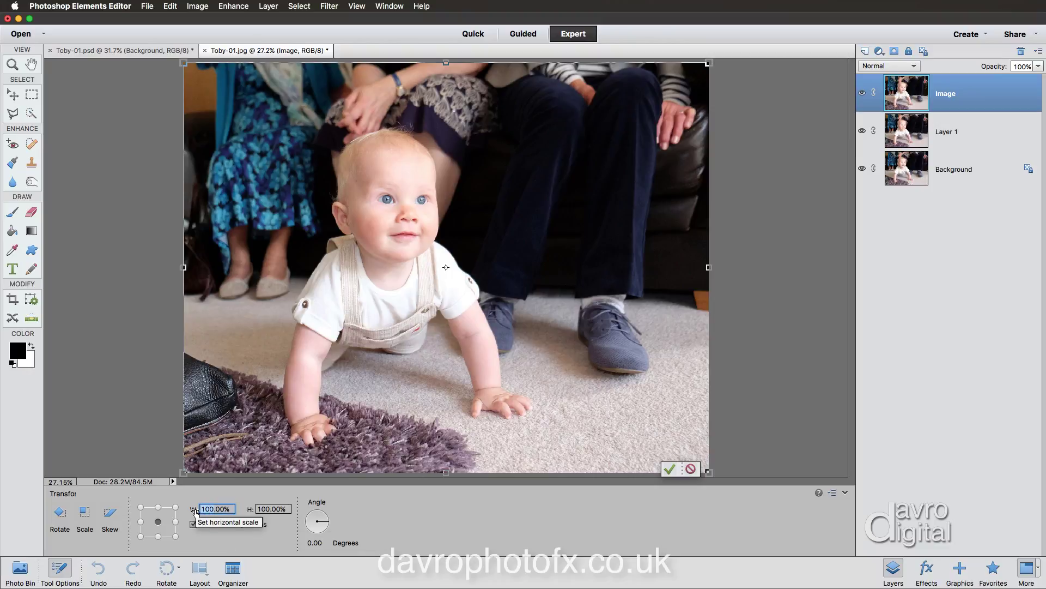
text(80)
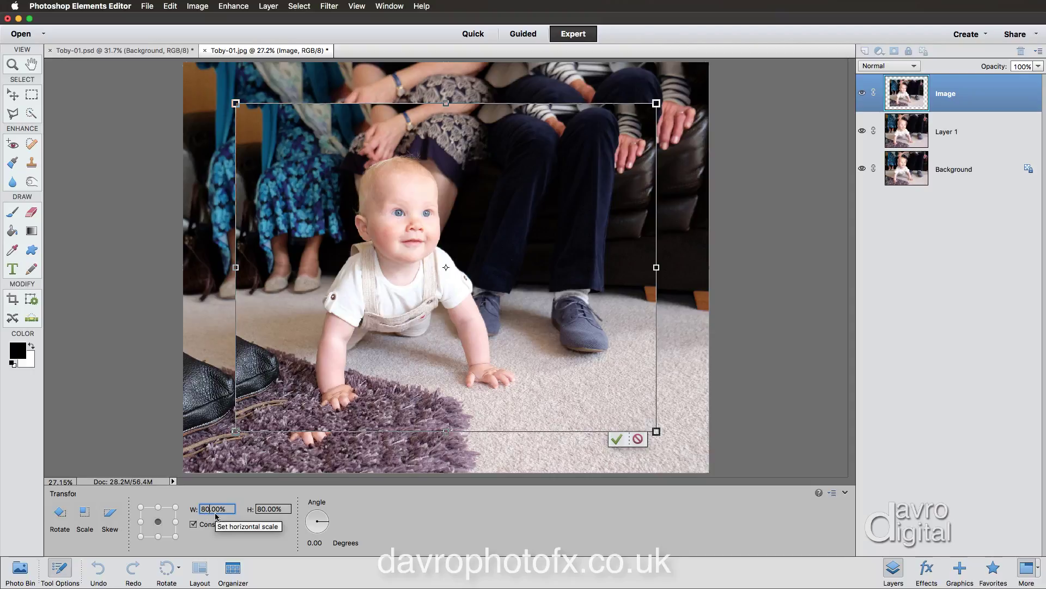
key(BackSpace)
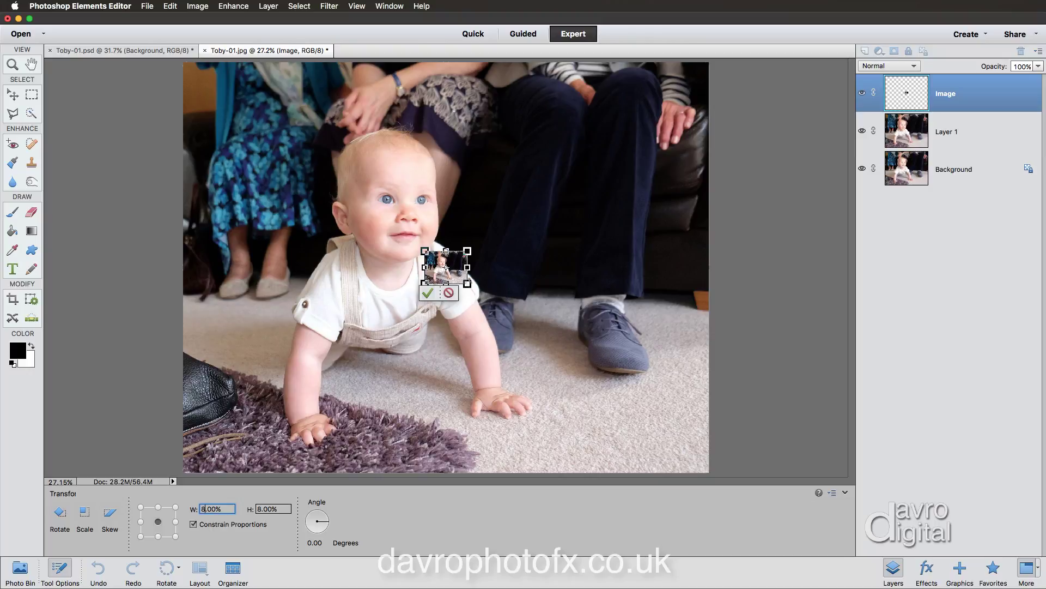
text(7)
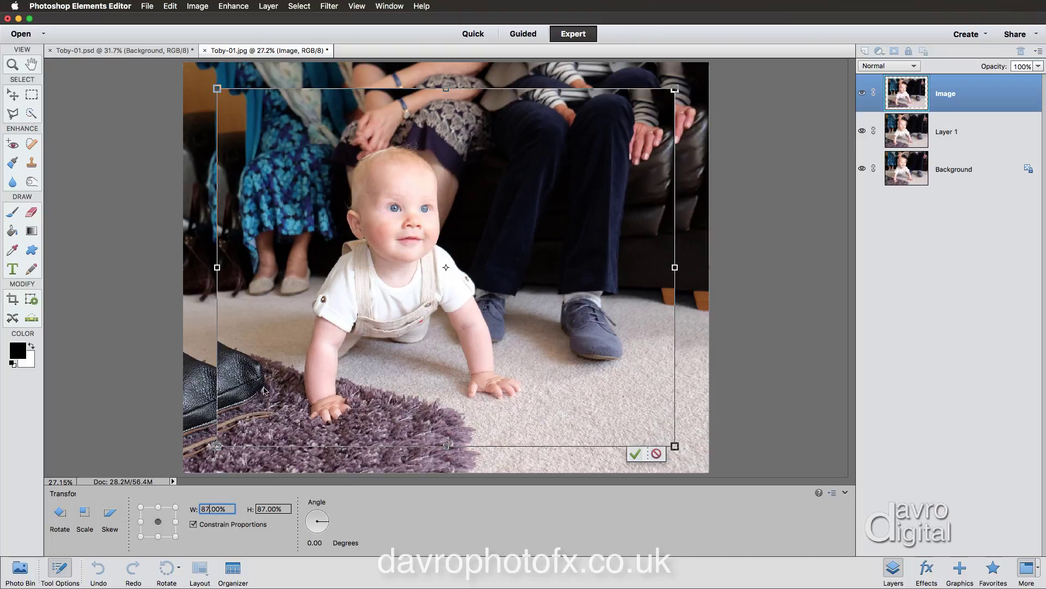
click(61, 569)
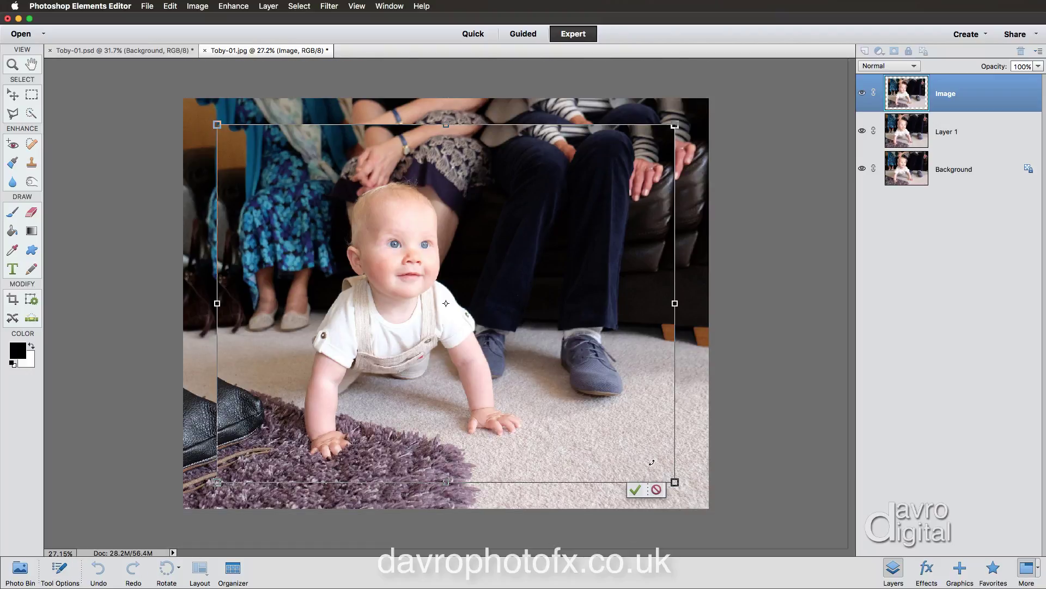
click(636, 489)
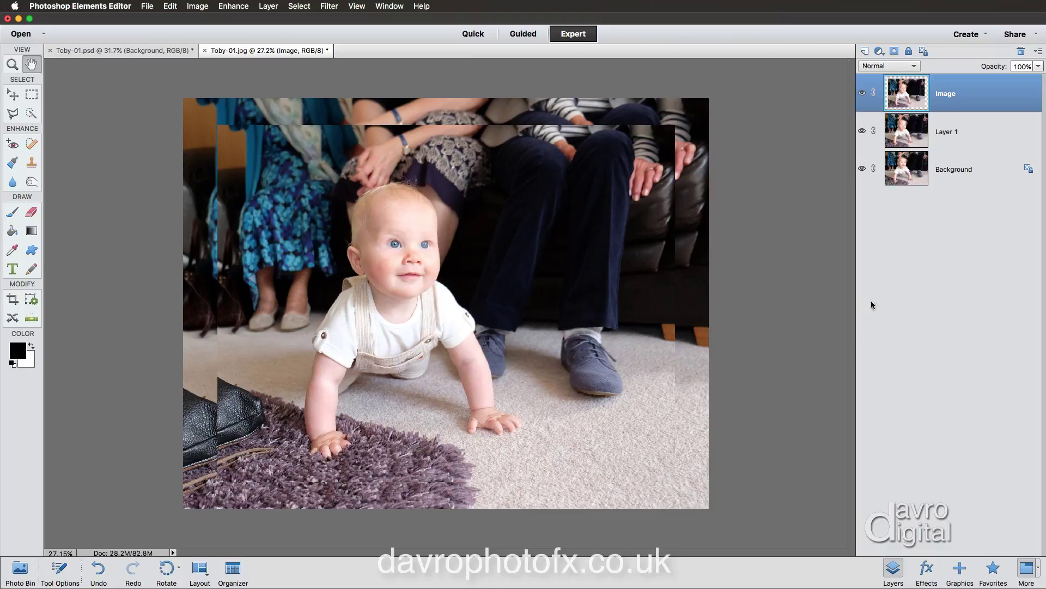
Step: Hide the Image layer and rename Layer 1 as Blur
click(862, 94)
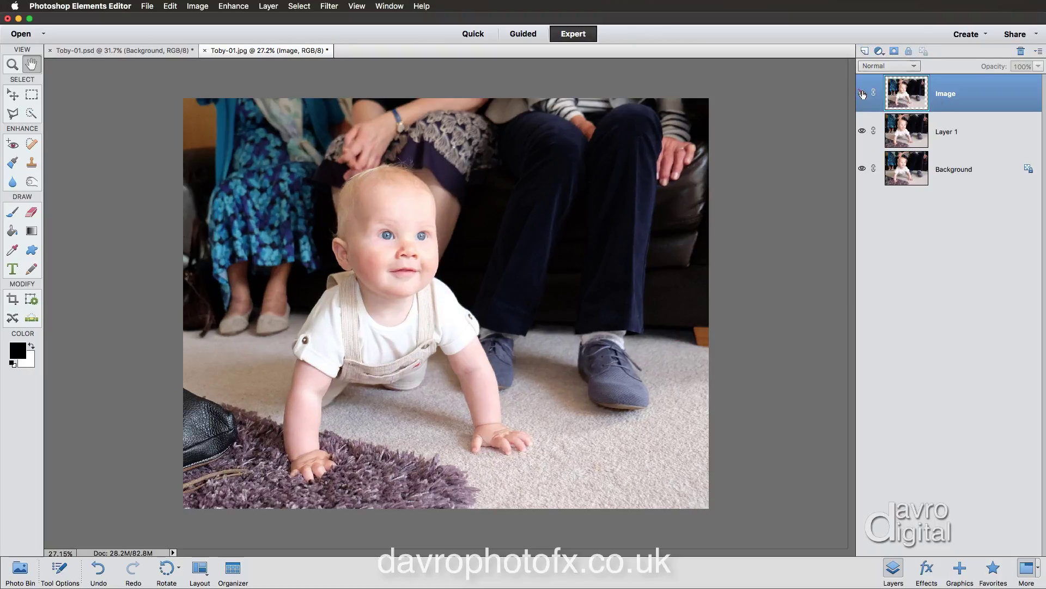
click(949, 133)
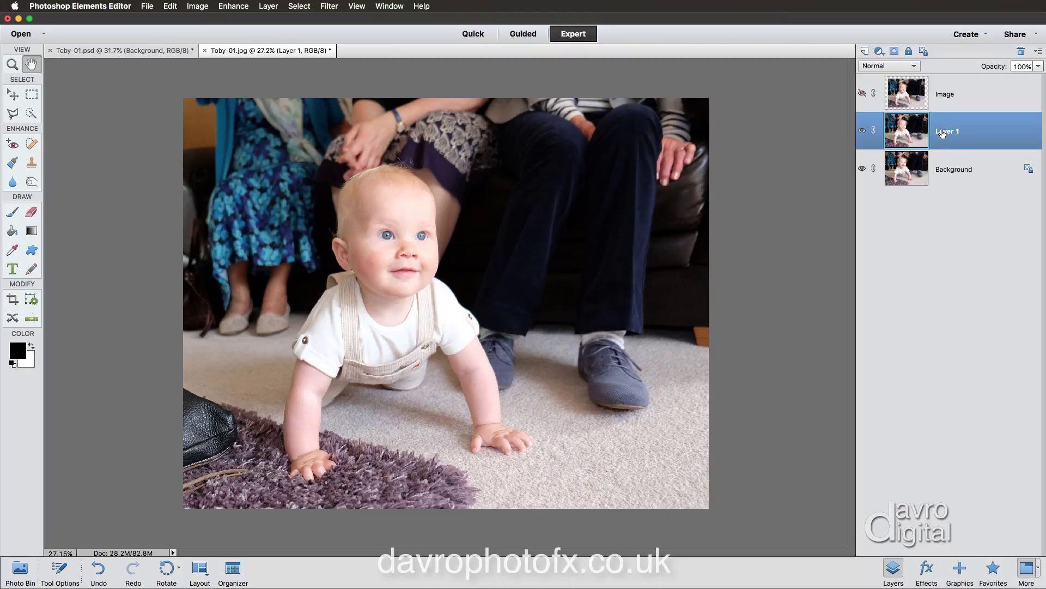
double_click(946, 133)
text(Bl)
key(Return)
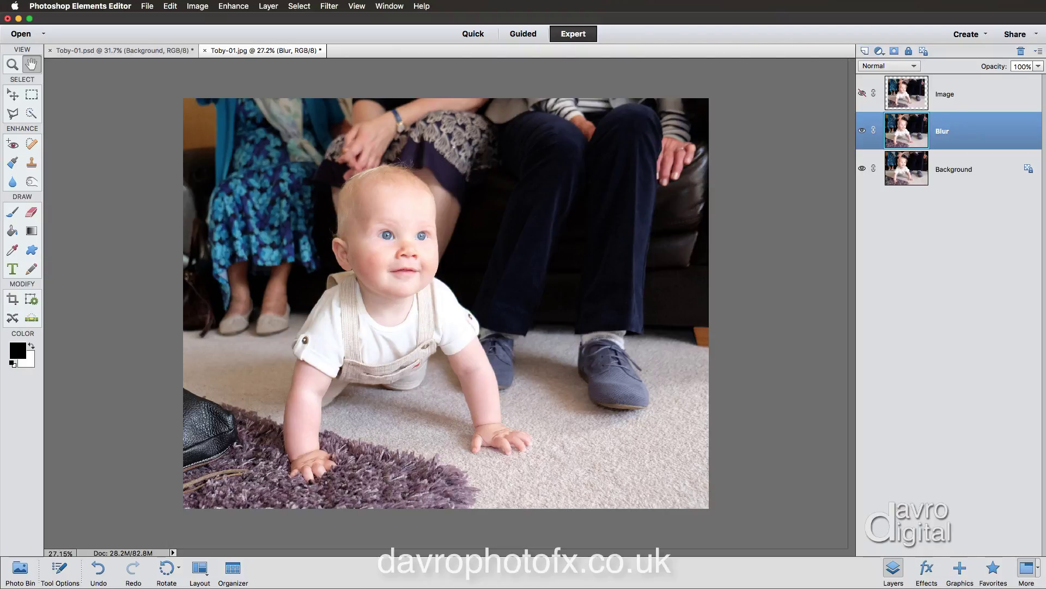
Step: Apply a Gaussian Blur with a radius of 19.4 pixels to the Blur layer
click(330, 8)
mouse_move(378, 94)
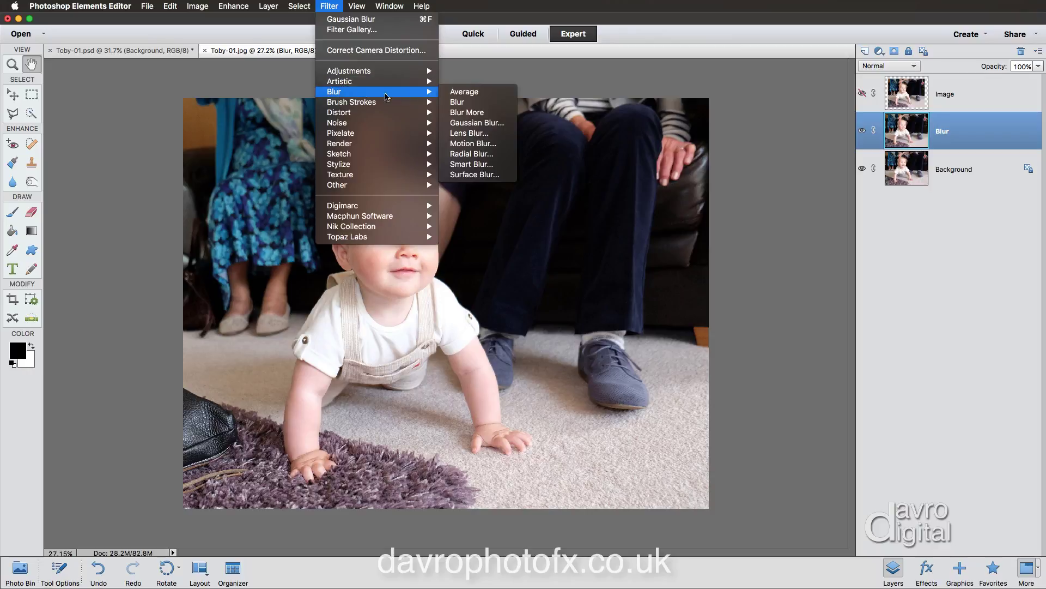
click(467, 123)
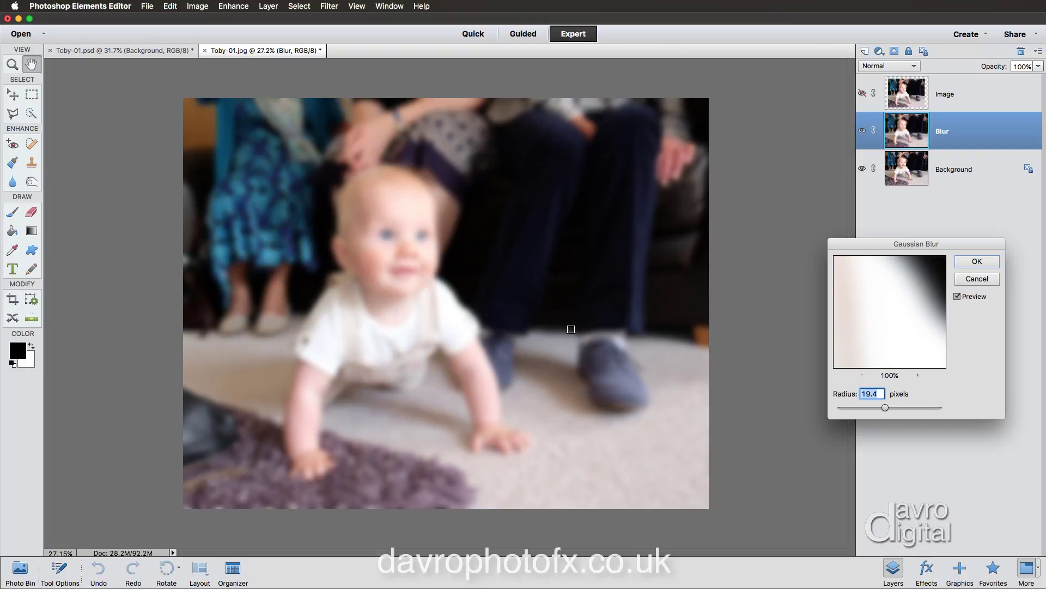
click(976, 263)
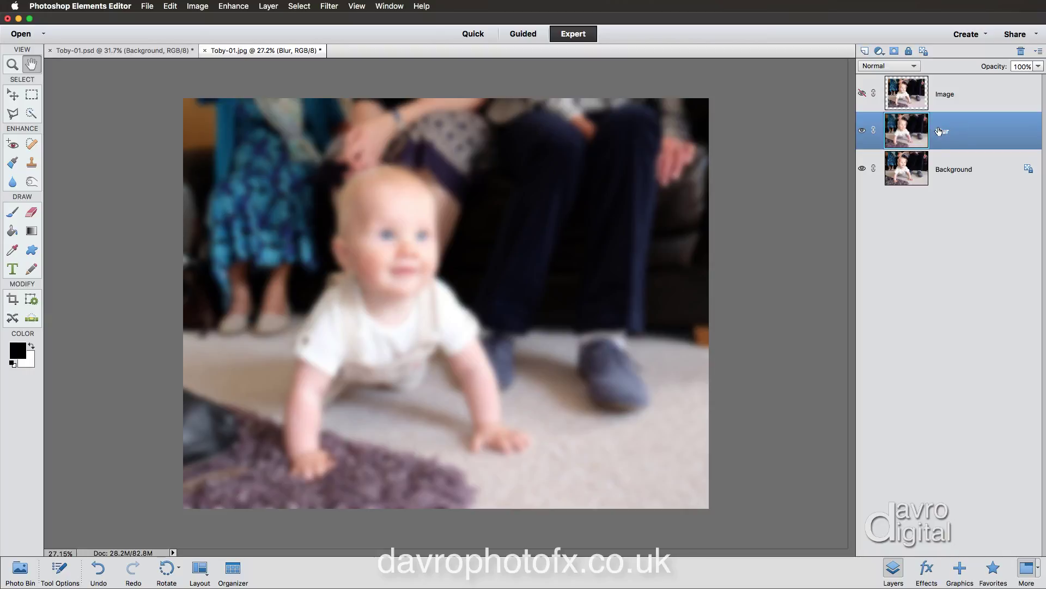
Step: Add a Levels adjustment layer above the Blur layer and set its midtone value to 1.54
click(880, 51)
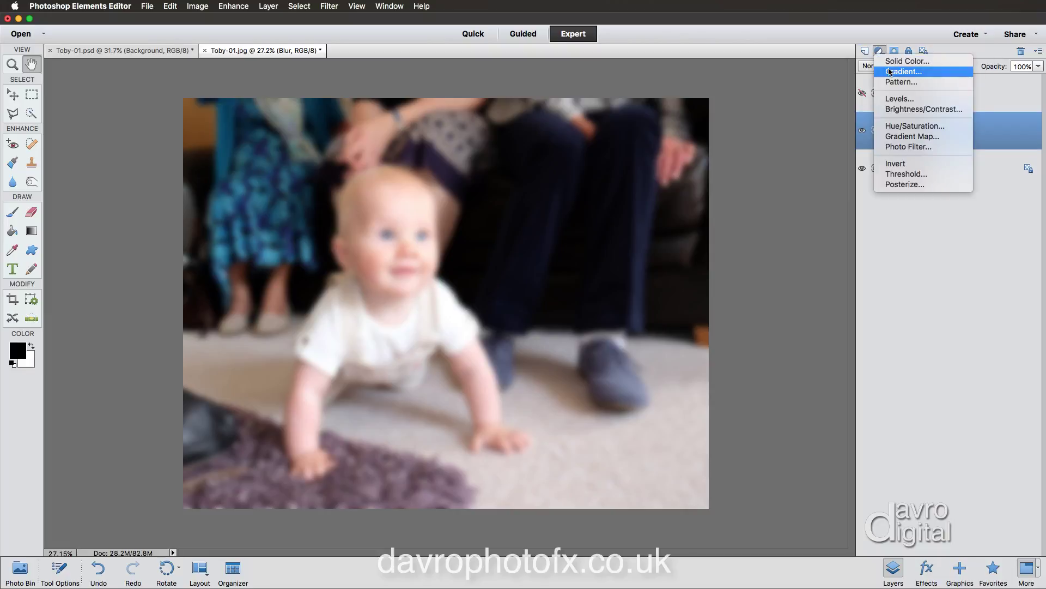
click(895, 100)
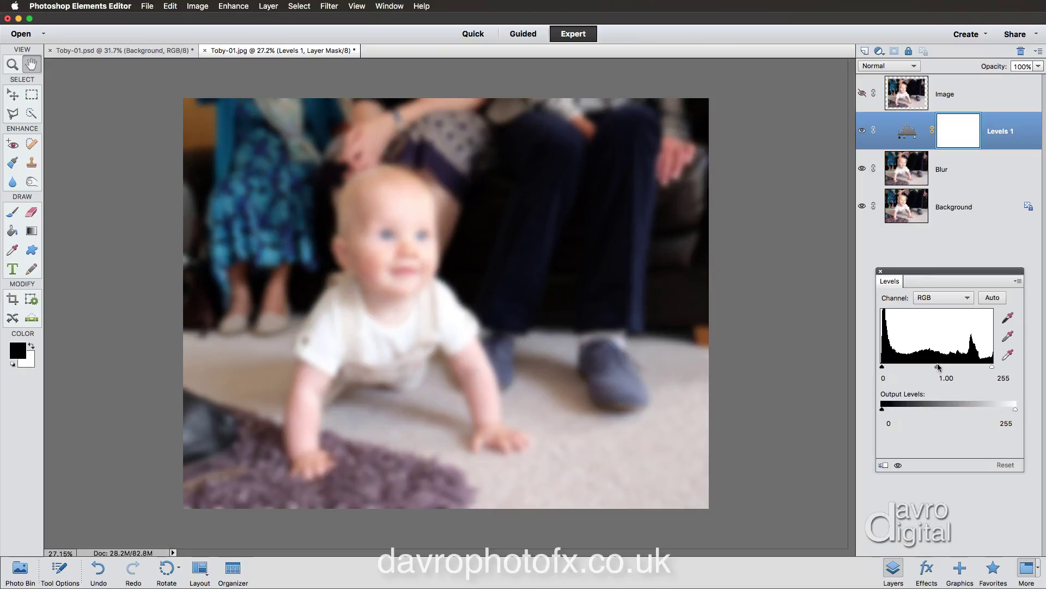
drag(938, 369, 920, 368)
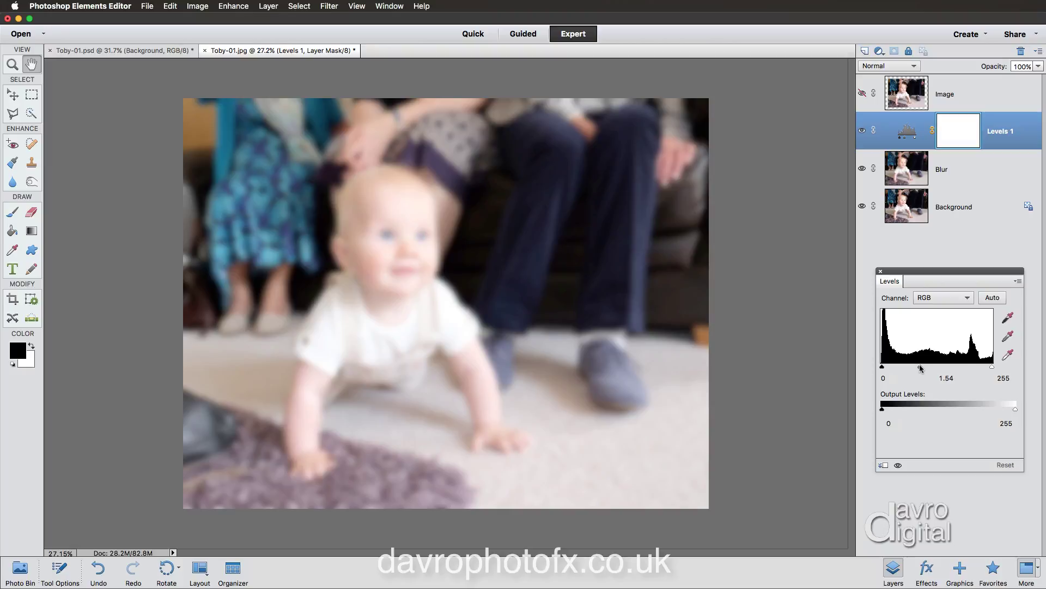
click(881, 272)
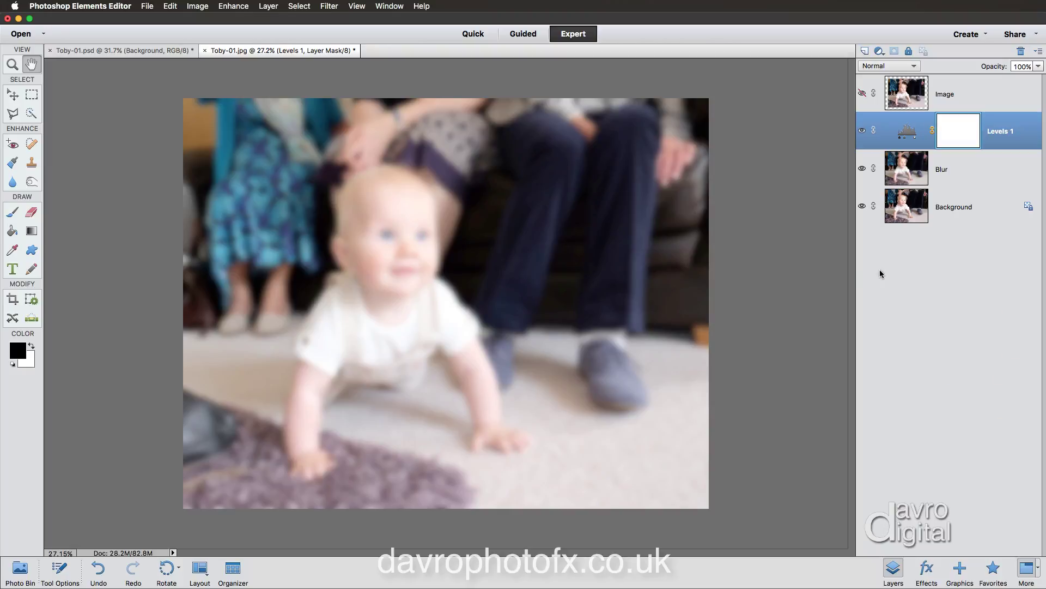
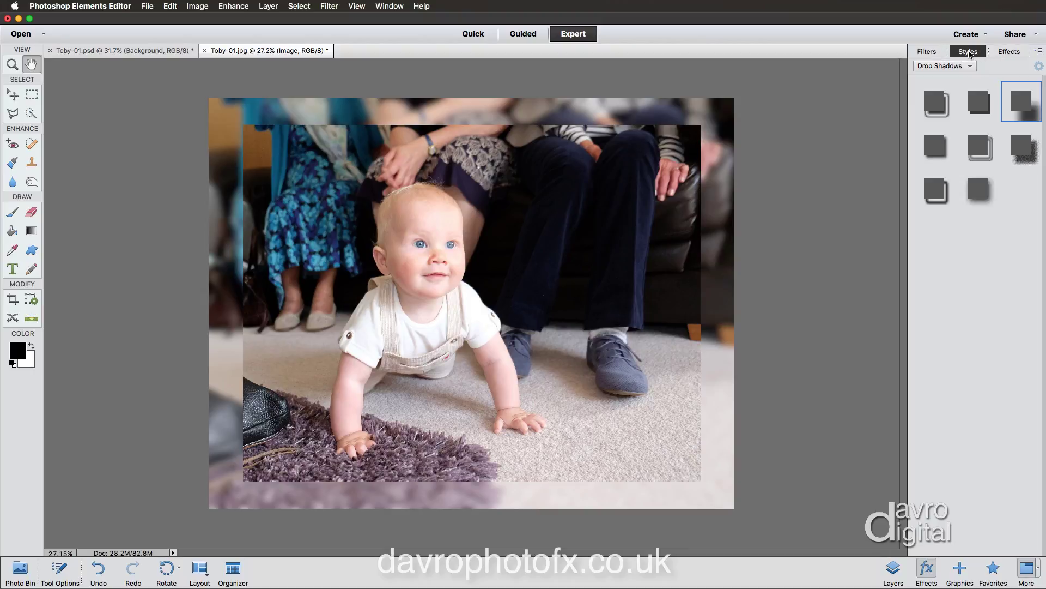
Step: Apply the soft, widely offset preset from the Drop Shadows styles to the Image layer
click(940, 66)
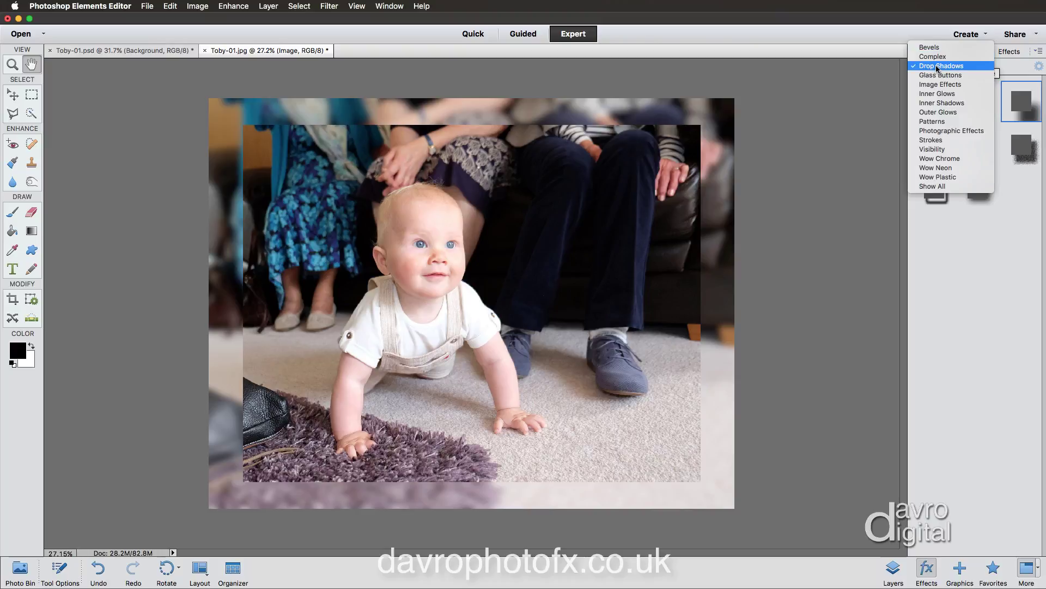
click(937, 66)
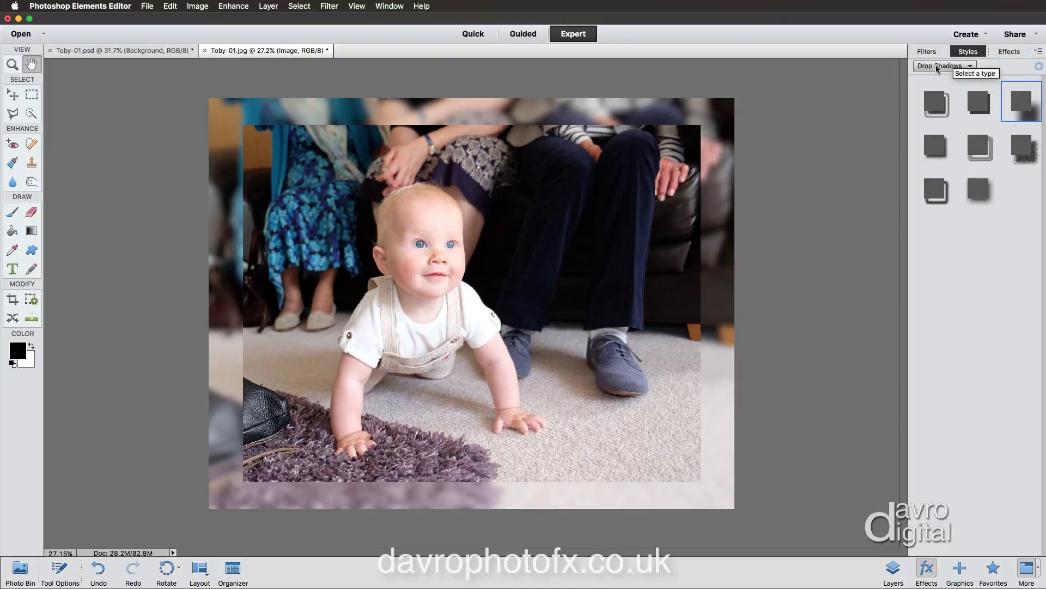
click(1017, 103)
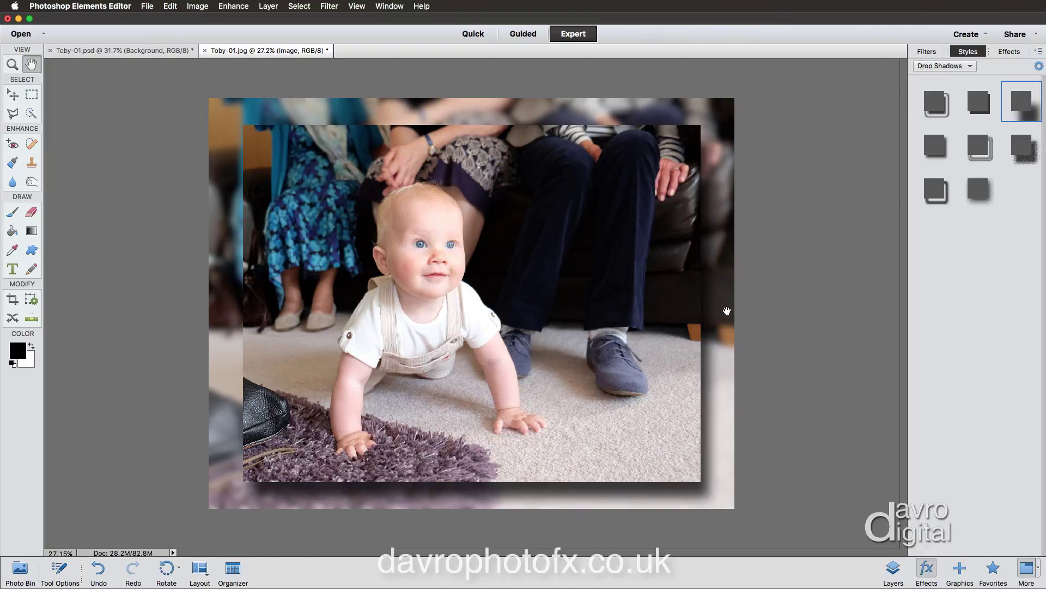
click(893, 570)
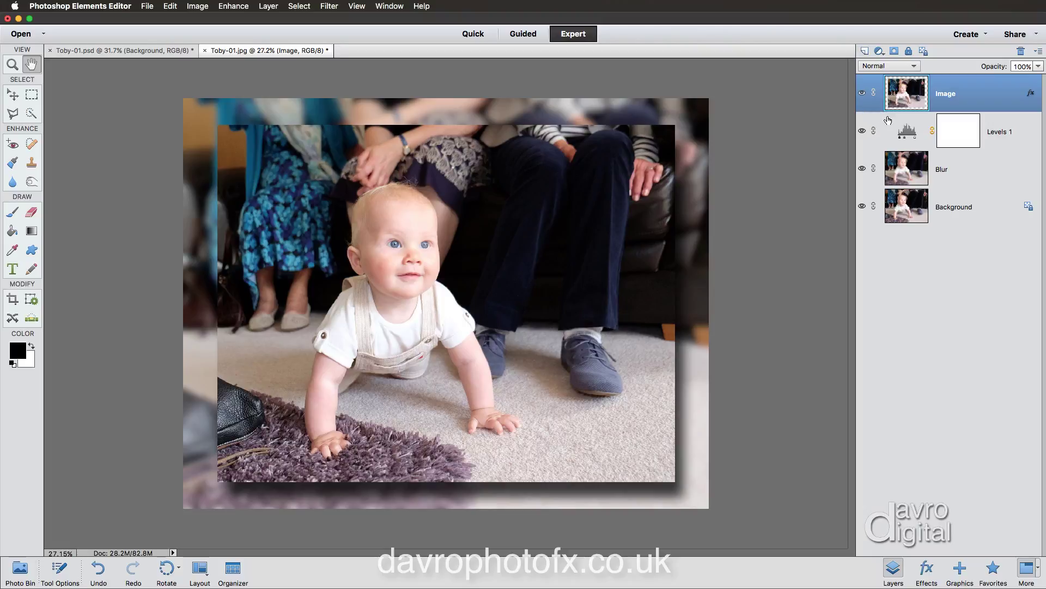
Step: Adjust the Image layer's drop shadow to a 69° lighting angle, 74 px distance and 105 px size
double_click(1031, 94)
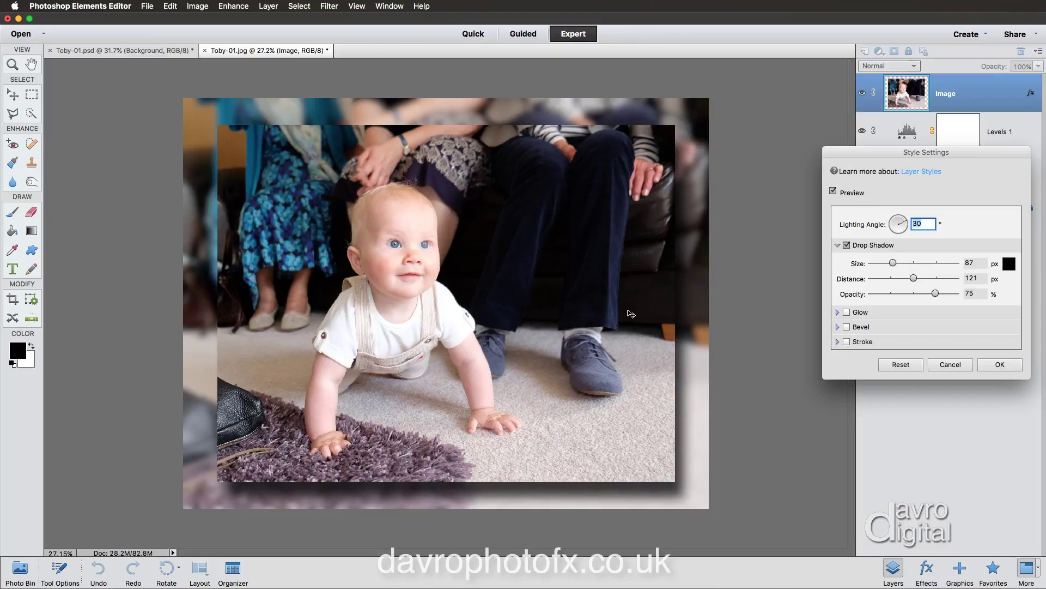
drag(631, 313, 624, 320)
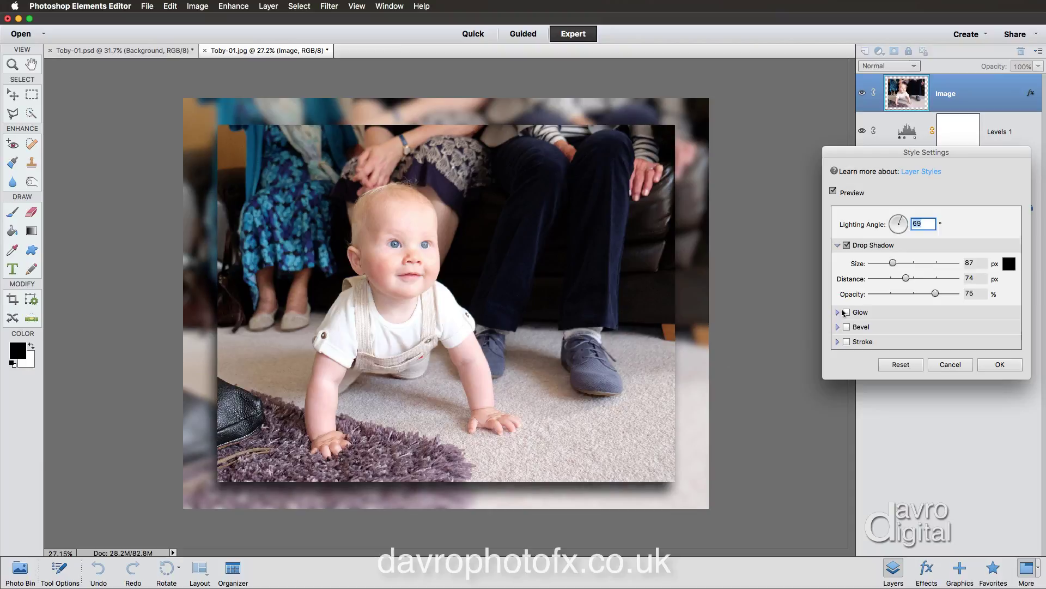
drag(894, 265, 895, 265)
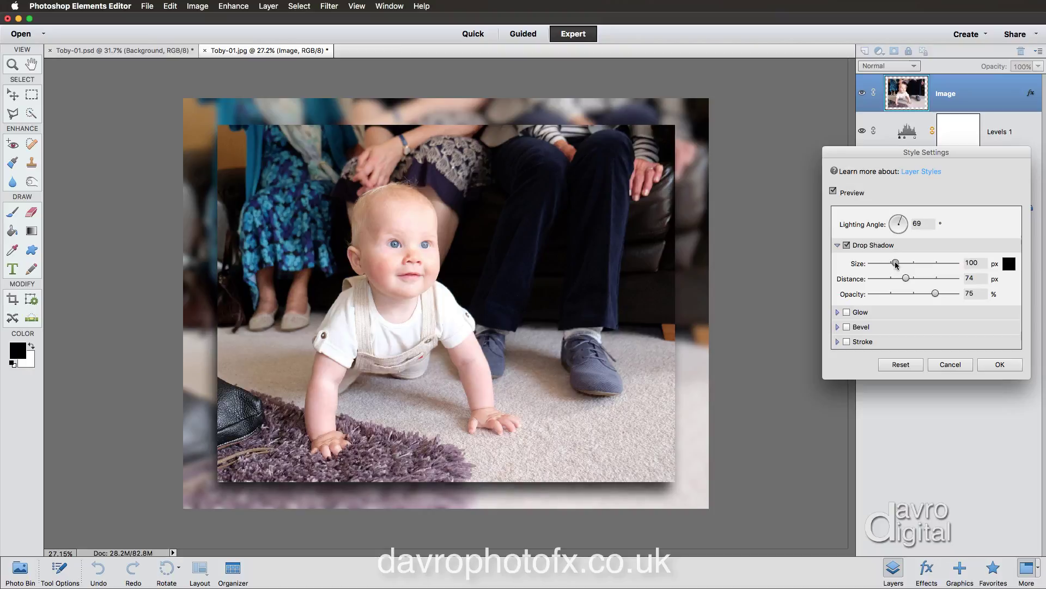
drag(896, 265, 896, 265)
Step: Try a black 86 px stroke at 100% opacity around the Image layer, and turn the stroke off
click(848, 342)
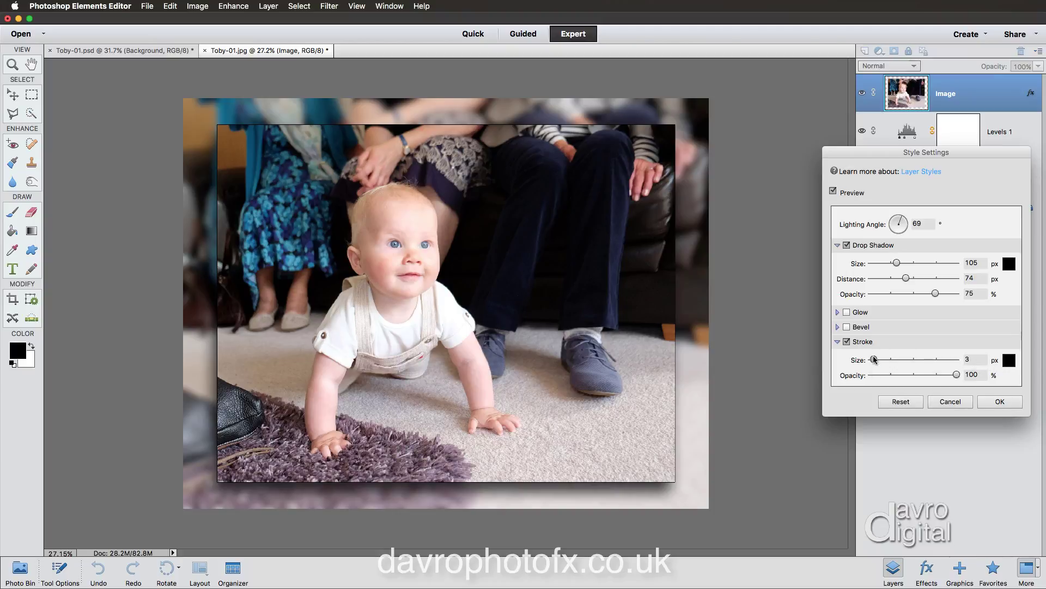
drag(874, 359, 894, 359)
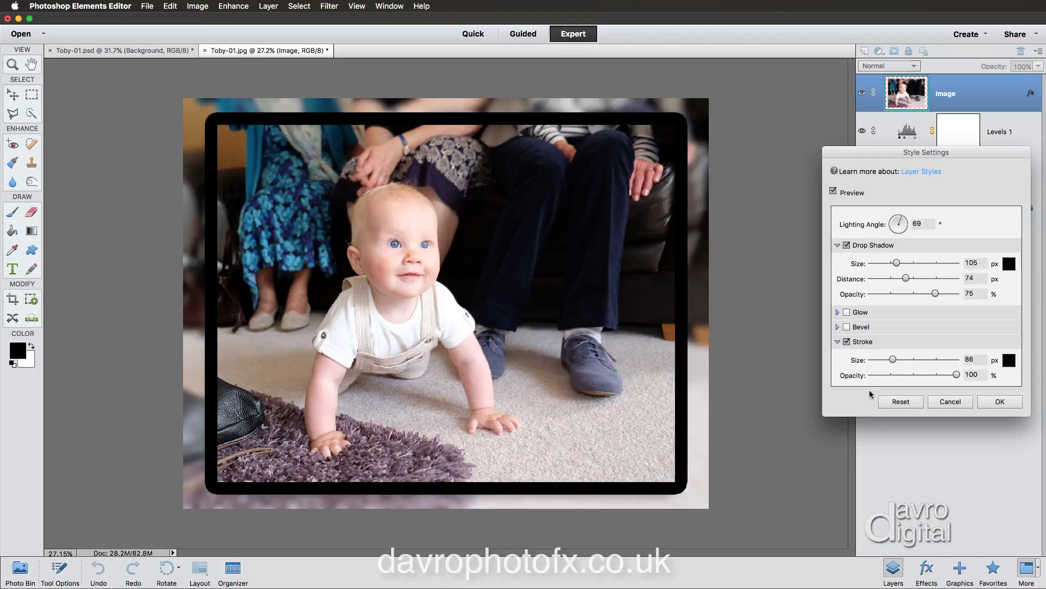
click(847, 342)
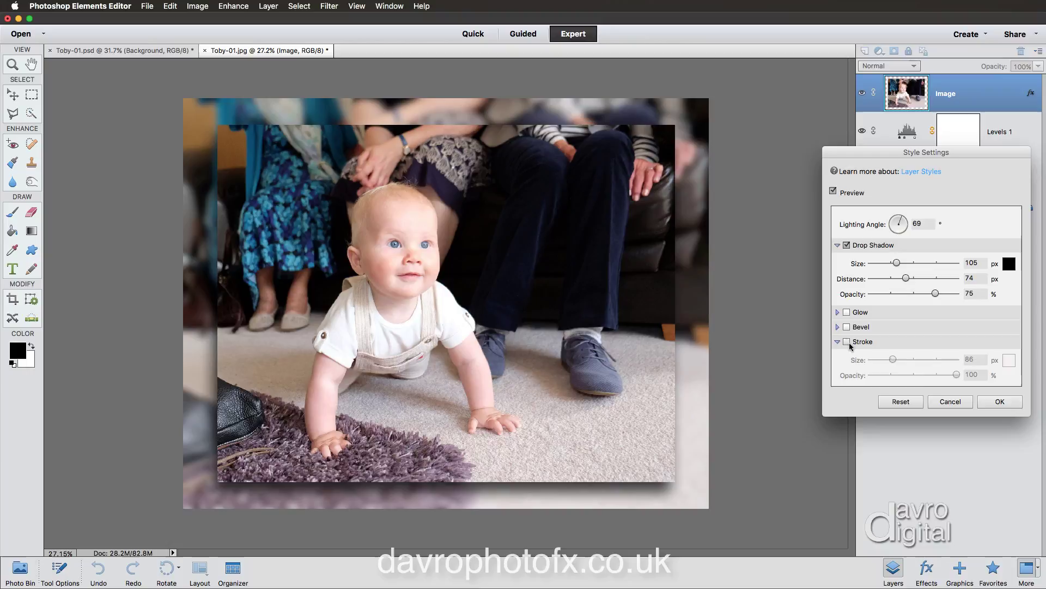
Step: Accept the Image layer's style settings and stroke its outline 14 px wide in near-white #fefefe, inside, Normal mode, 100% opacity
click(1000, 401)
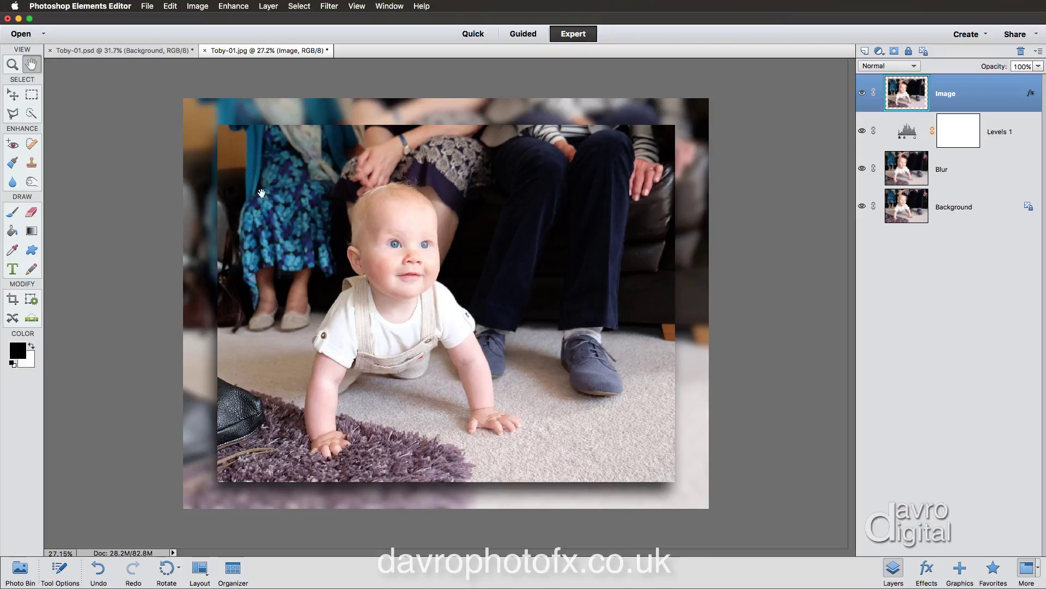
click(170, 6)
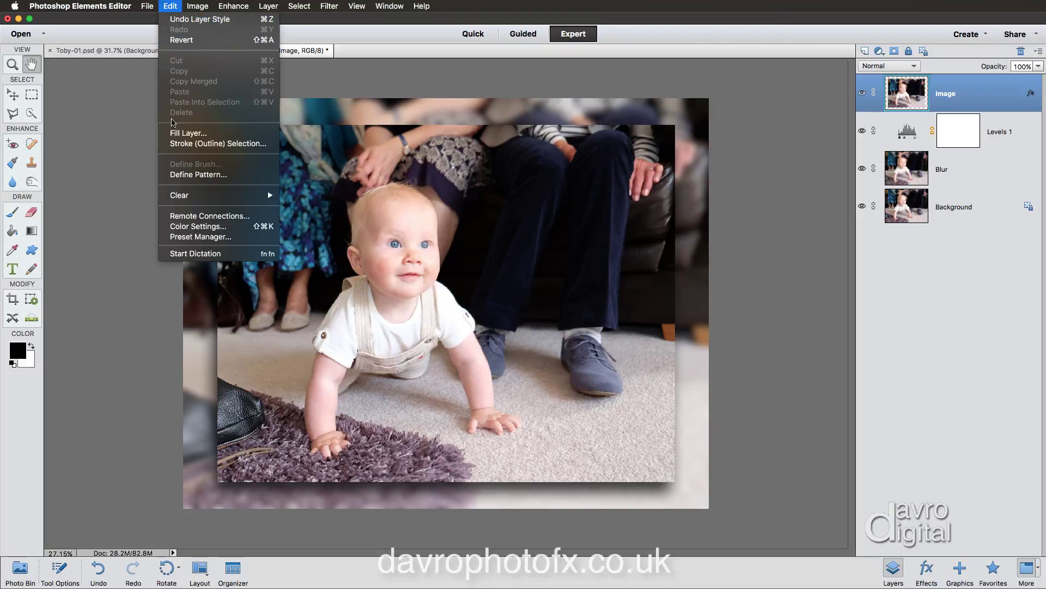
click(195, 144)
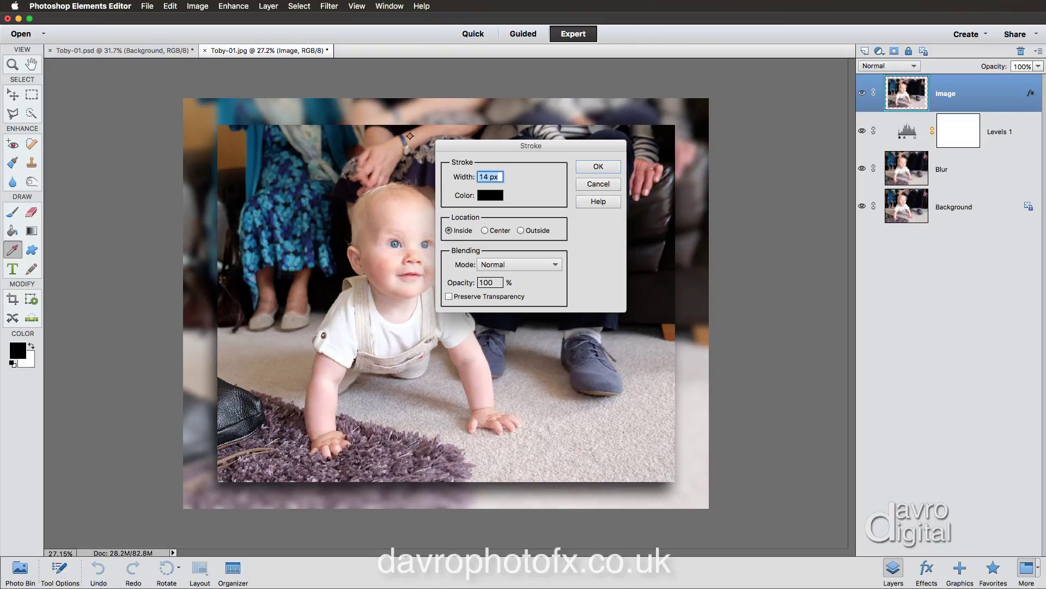
click(490, 196)
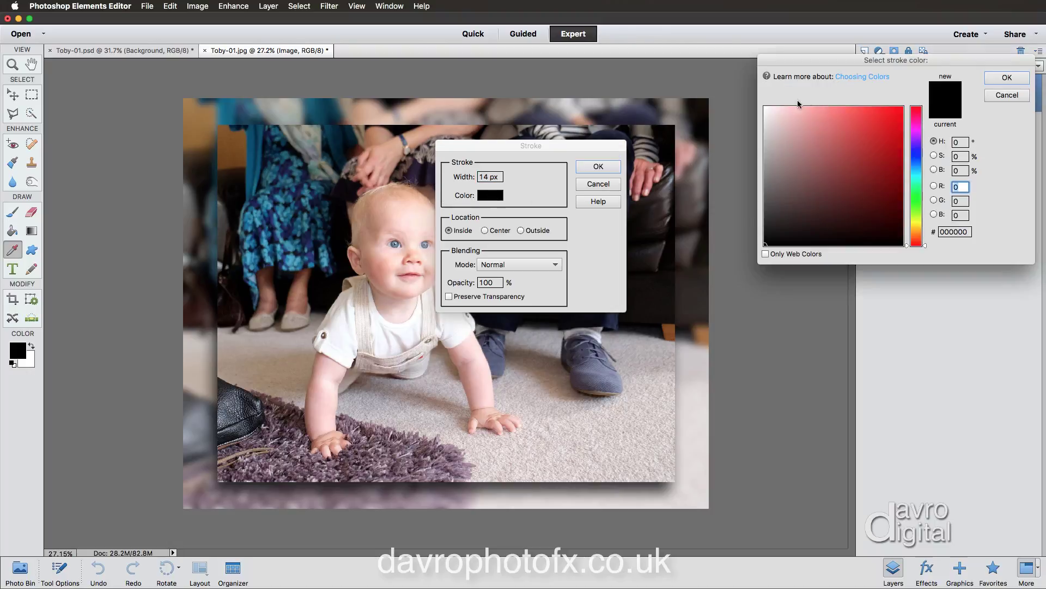
click(765, 107)
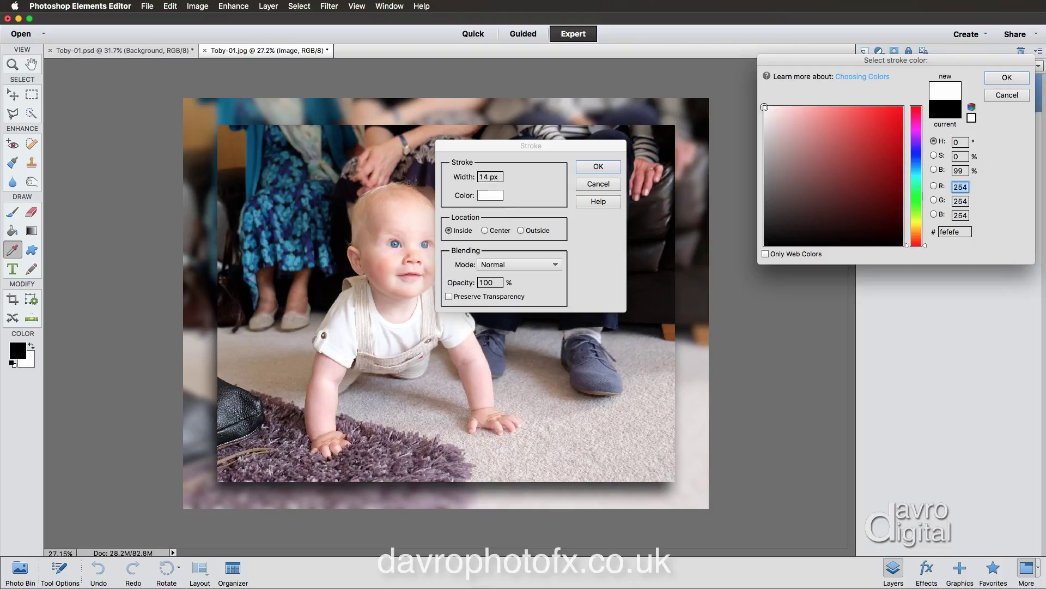
click(999, 79)
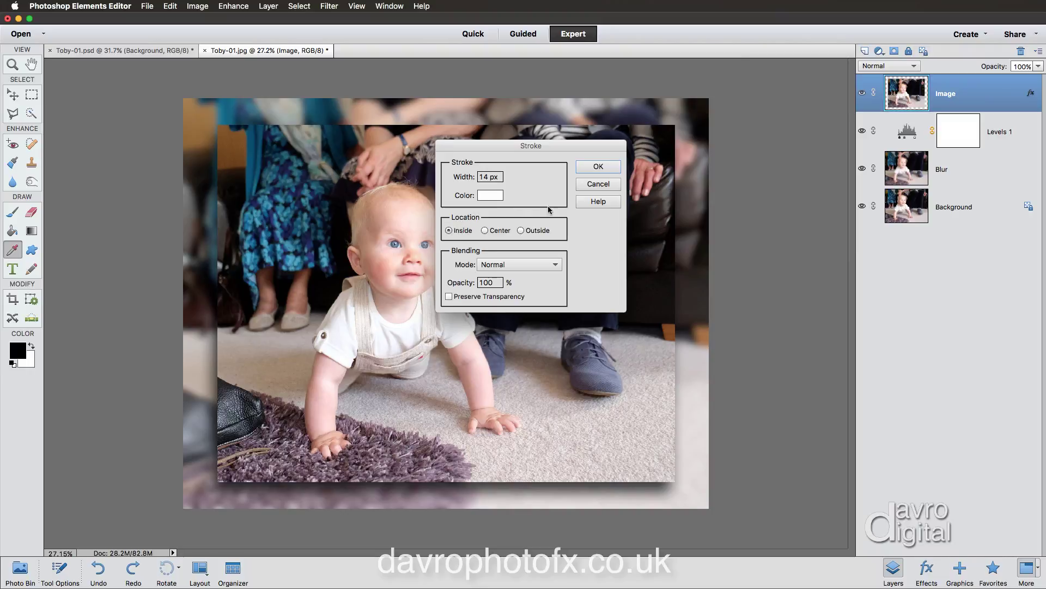
click(591, 169)
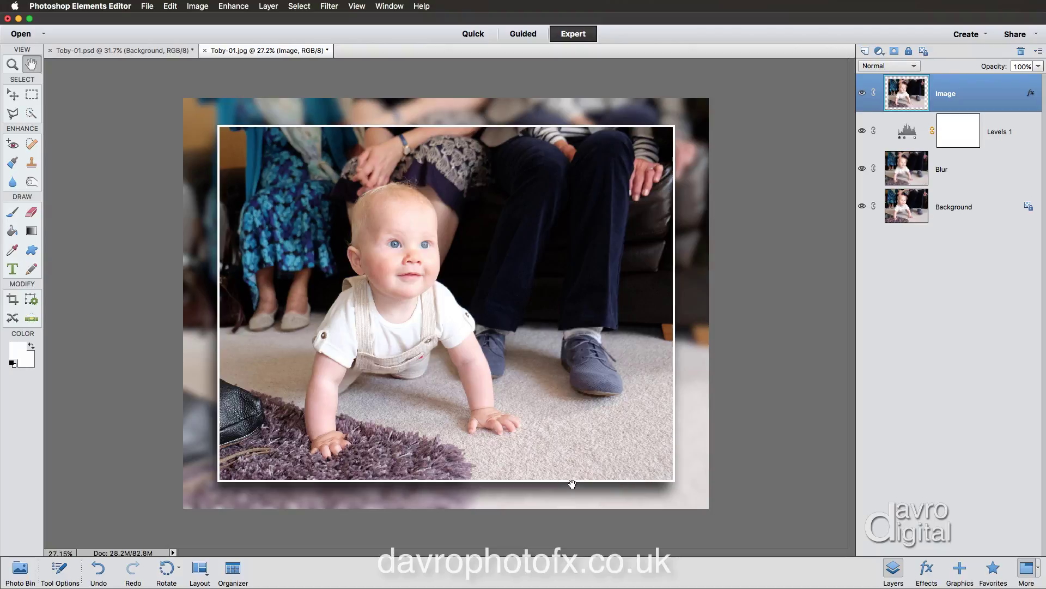
Step: Start a horizontal text line near the framed photo's lower-right edge, using Monotype Corsiva Regular, 72 pt, in white
click(11, 268)
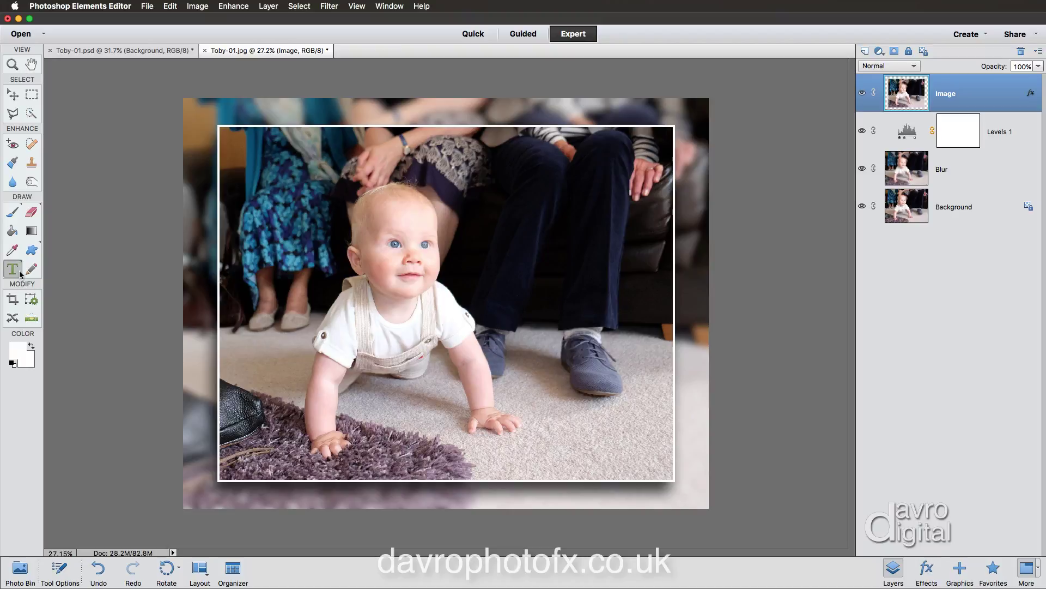
click(534, 474)
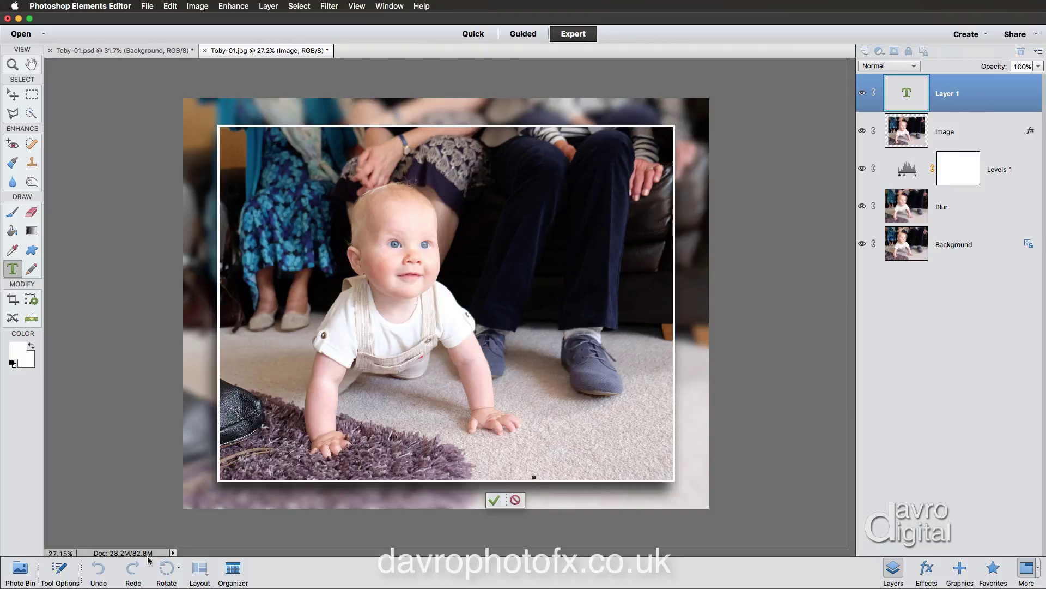
click(59, 568)
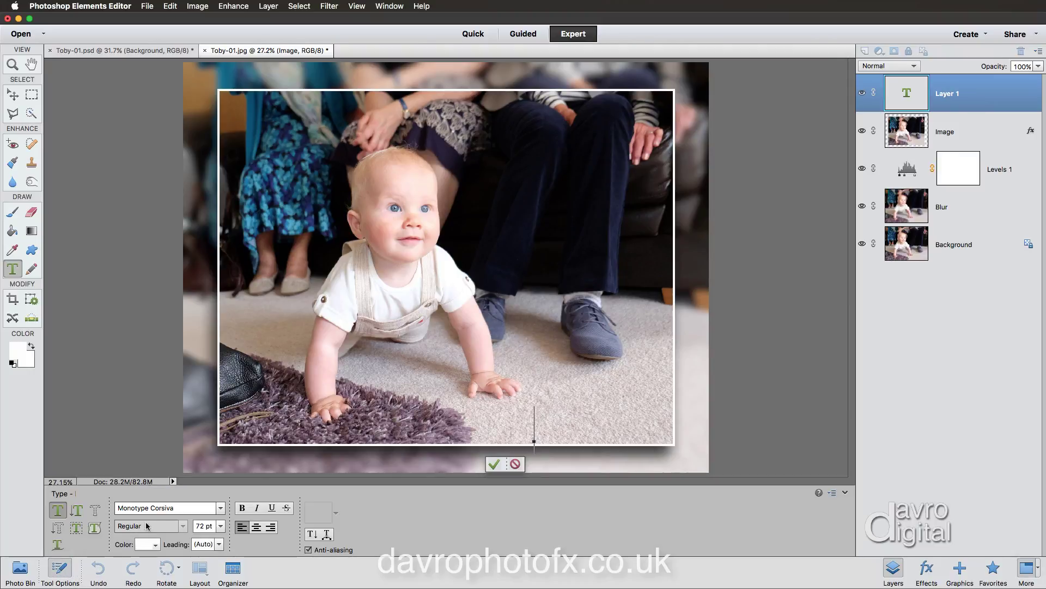
click(221, 508)
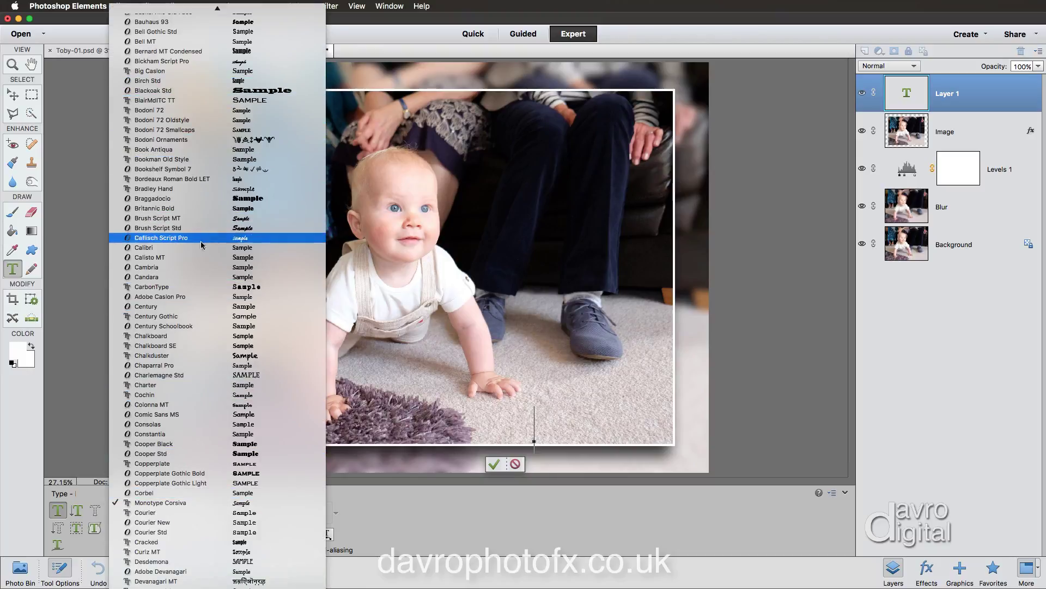
click(220, 506)
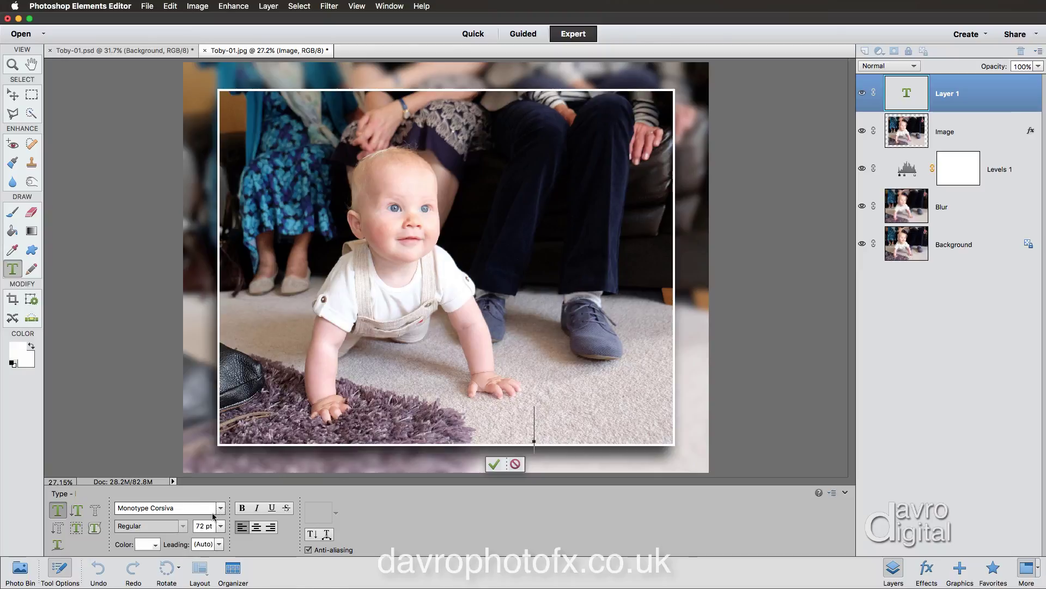
click(221, 525)
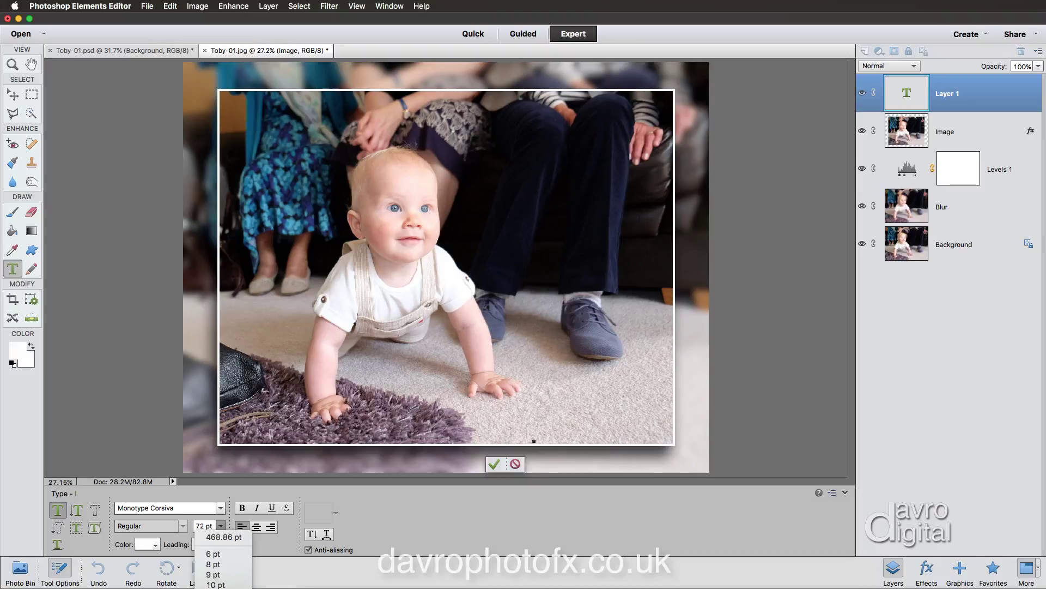
click(192, 540)
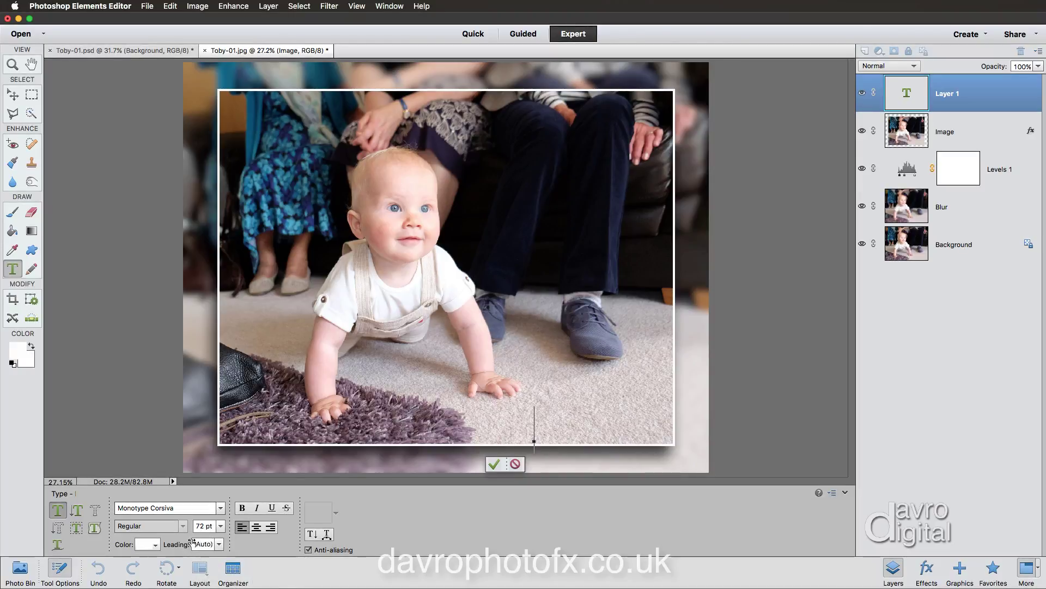
click(145, 545)
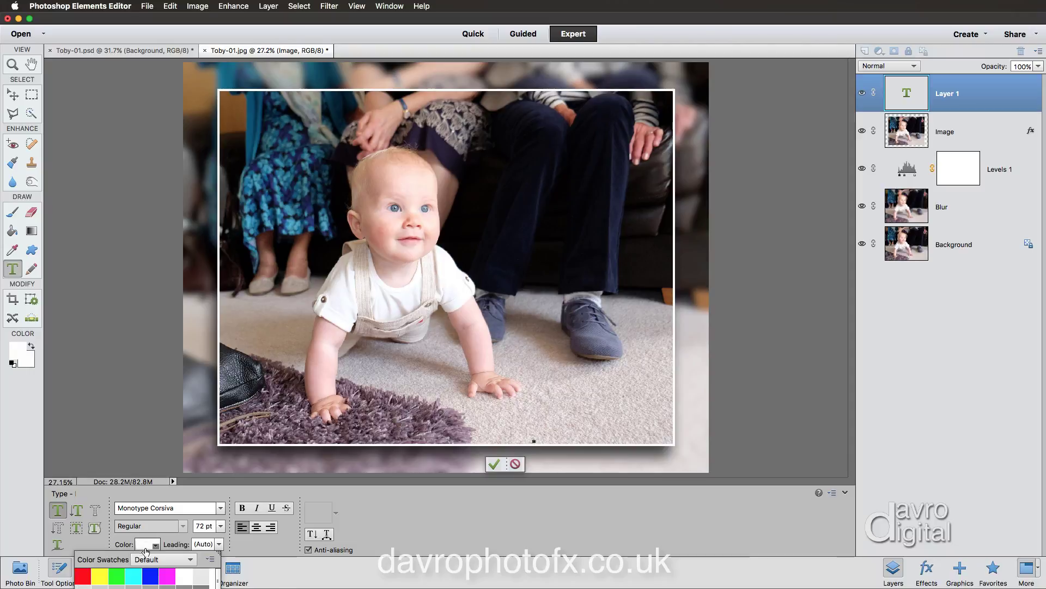
click(185, 576)
click(267, 562)
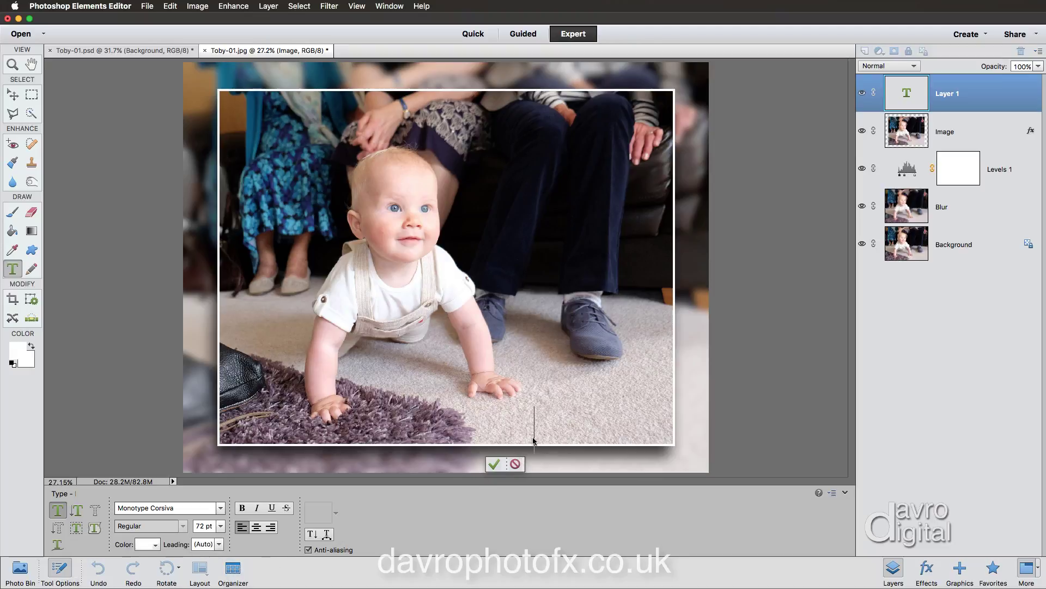
click(60, 570)
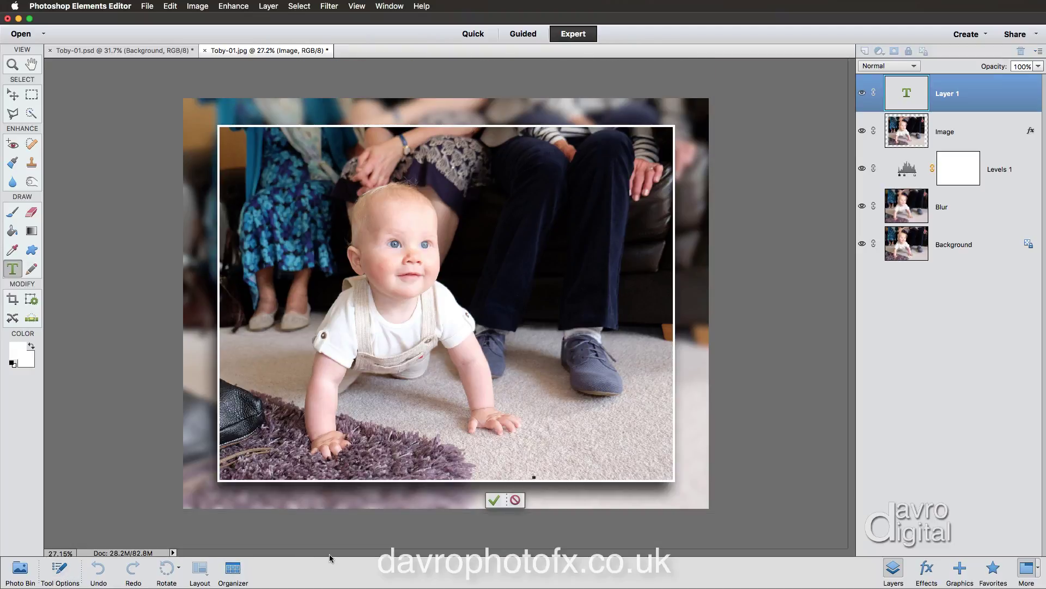
Step: Enter the child's first name as the caption, commit it, and move it down to overlap the frame's lower edge
text(T)
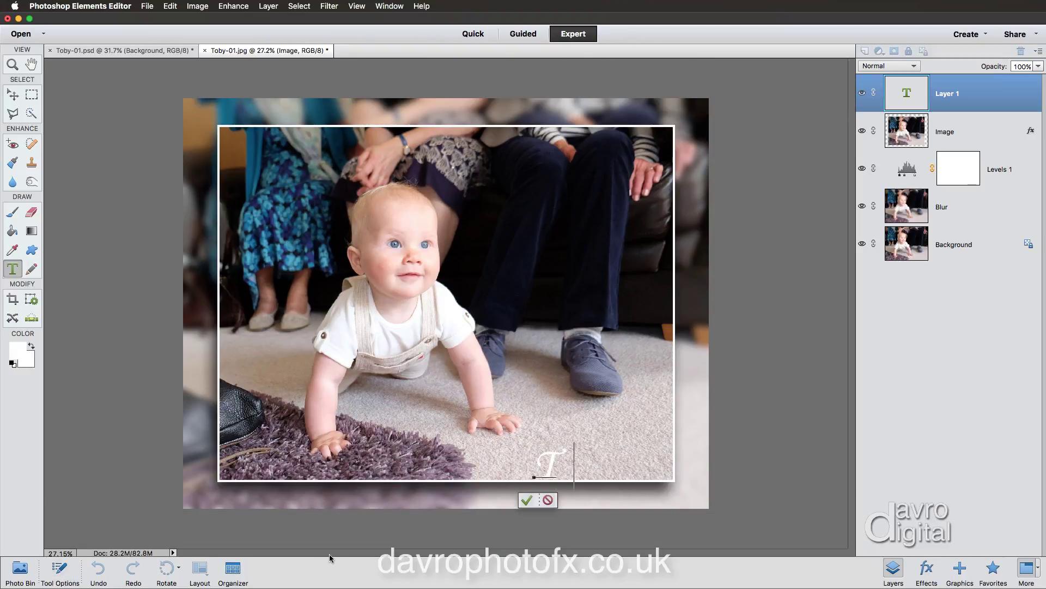
text(obias)
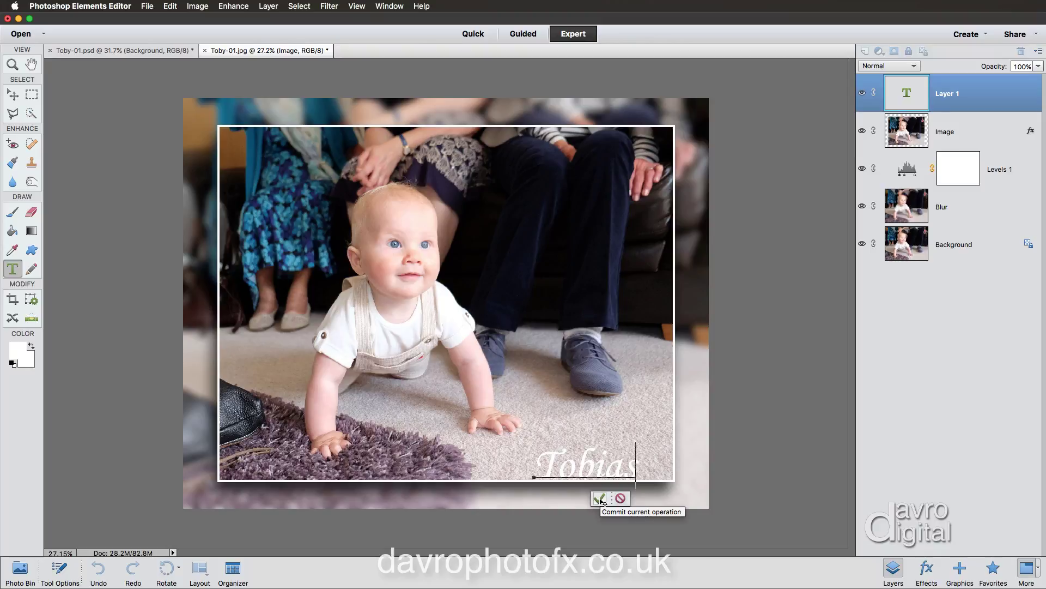
click(907, 93)
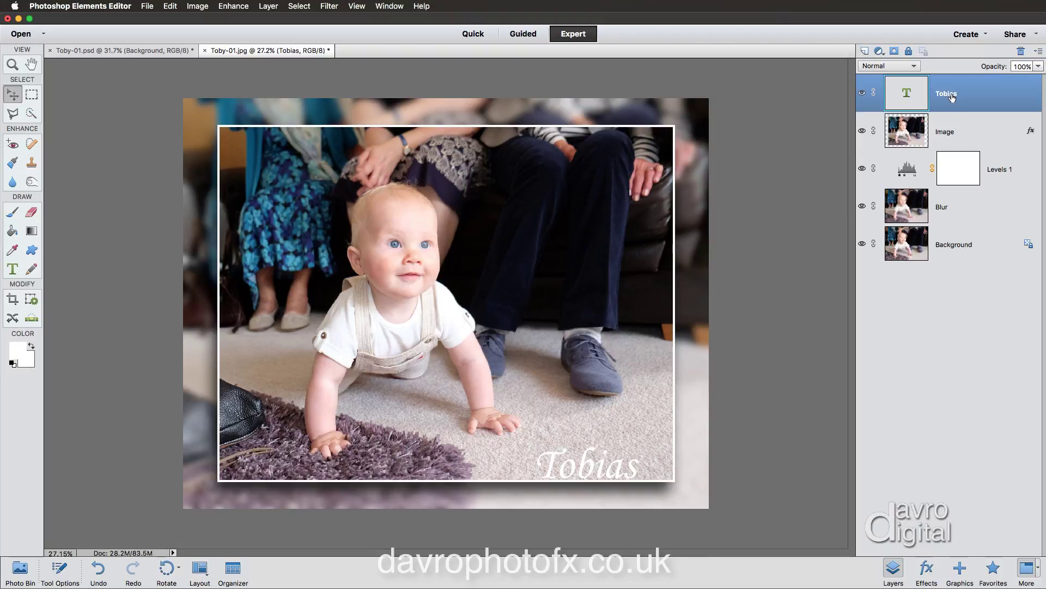
mouse_move(653, 410)
mouse_down()
mouse_move(654, 385)
mouse_move(665, 427)
mouse_move(652, 419)
mouse_move(669, 420)
mouse_move(586, 436)
mouse_move(425, 234)
mouse_move(611, 158)
mouse_move(667, 276)
mouse_move(671, 374)
mouse_move(659, 422)
mouse_up()
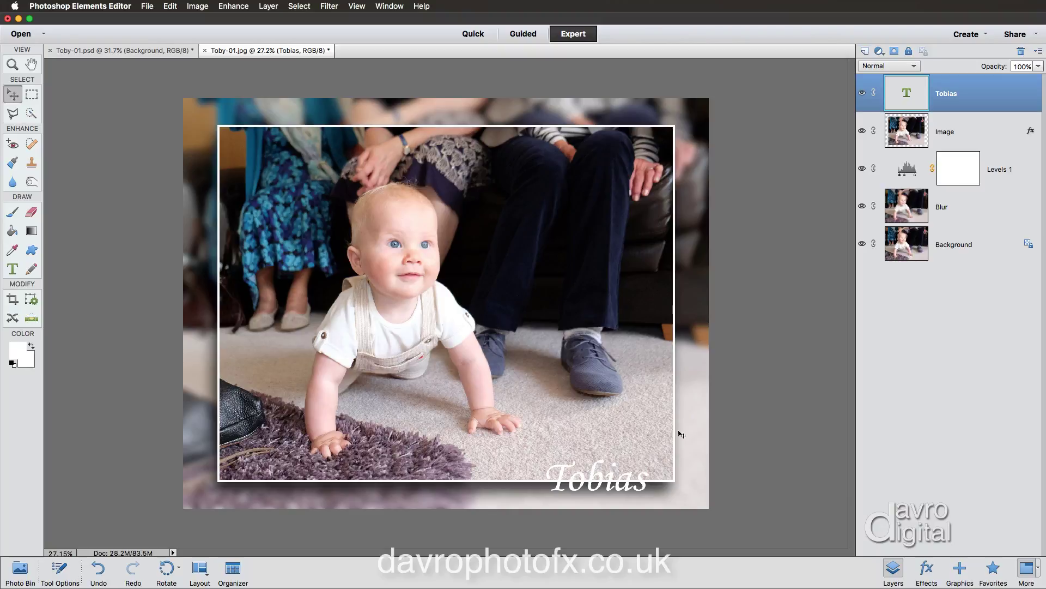
Step: Enlarge the name caption by about a third and reposition it over the frame's lower-right corner
double_click(905, 94)
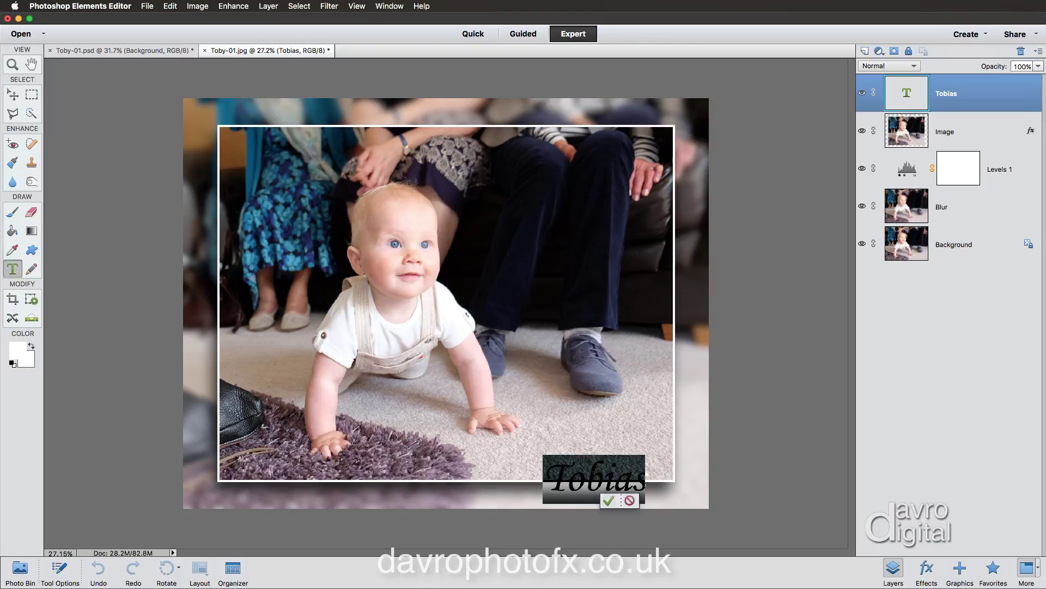
key(super)
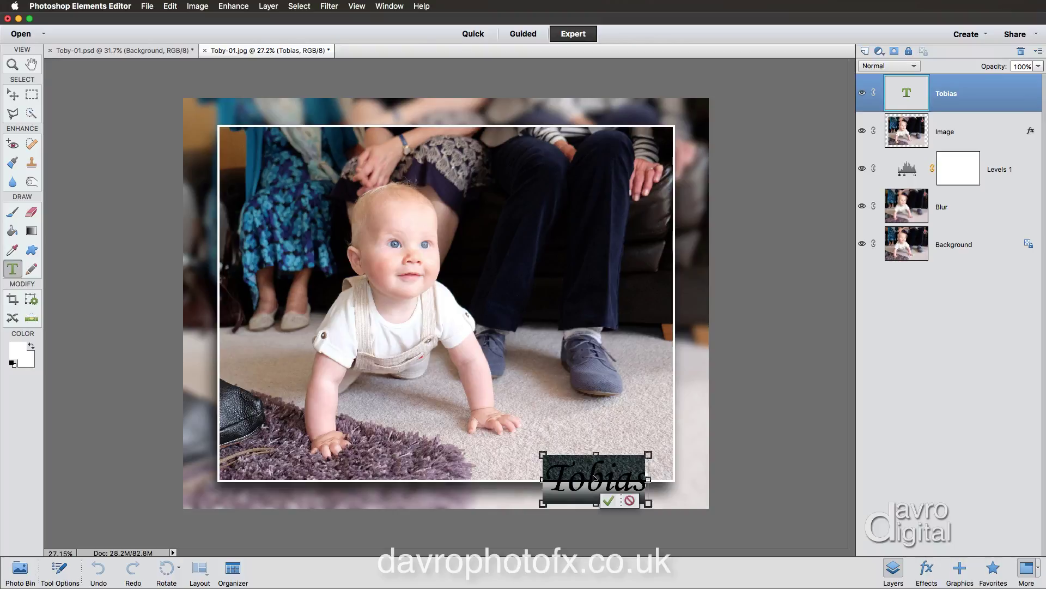
click(649, 454)
drag(648, 454, 688, 438)
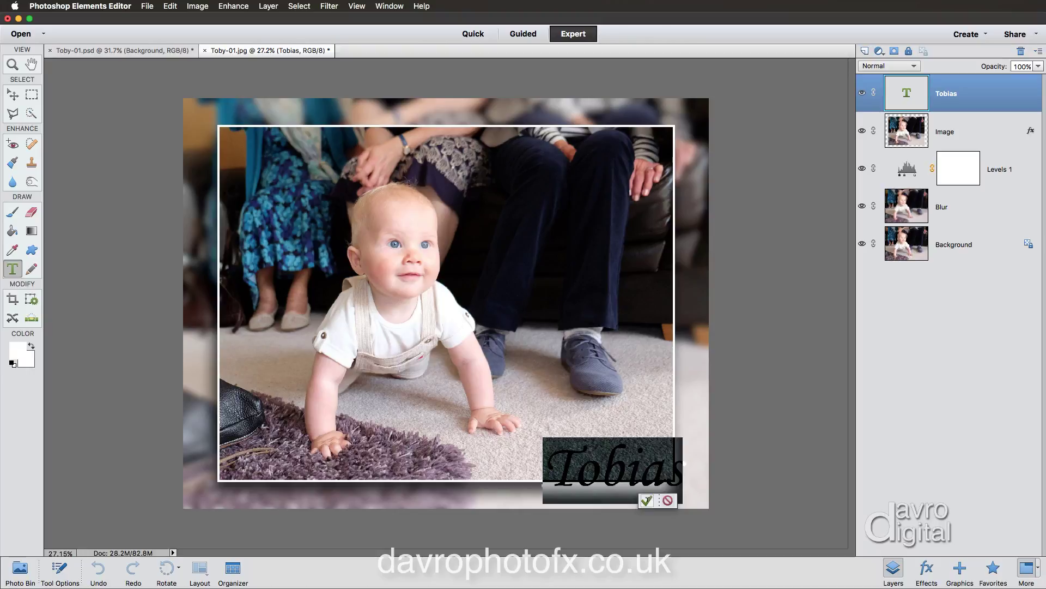
click(647, 500)
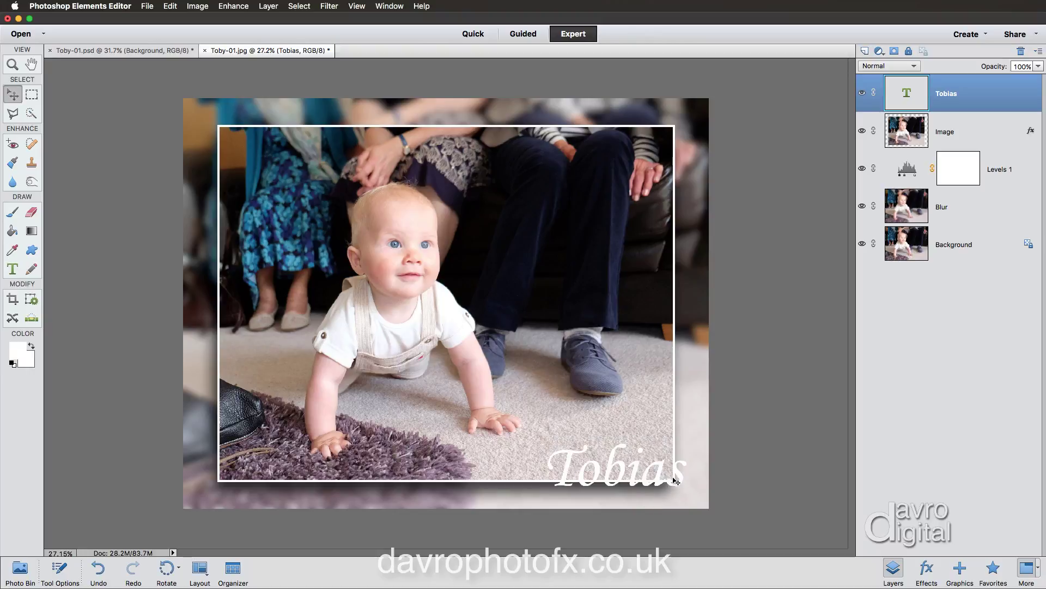
drag(676, 481, 673, 486)
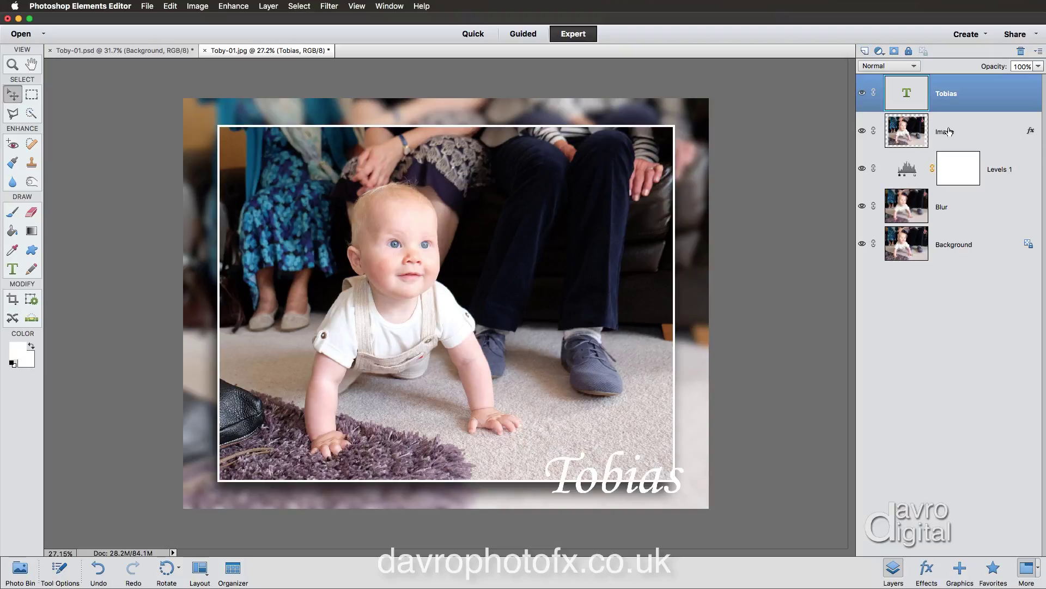
Step: Copy the Image layer's style to the text layer and set its drop shadow to 16 px size, 26 px distance and 8° lighting angle
double_click(1030, 131)
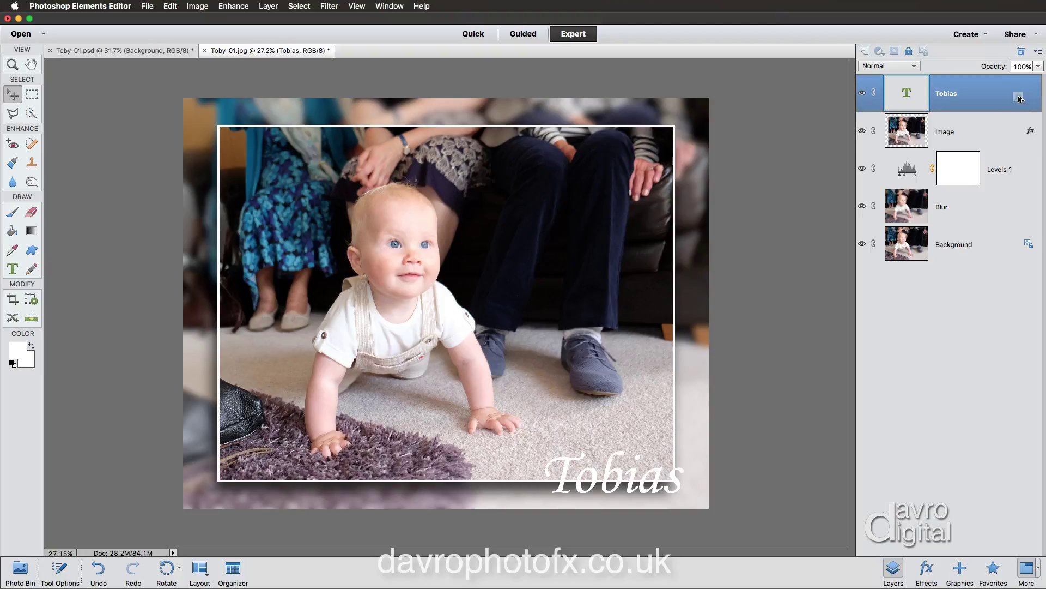
drag(1019, 99, 1019, 98)
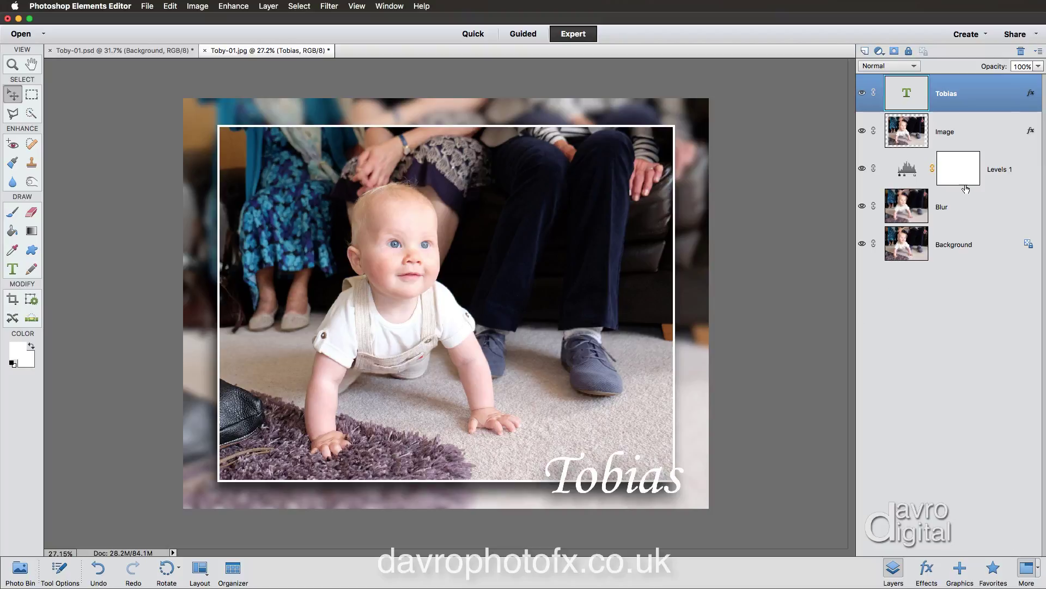
double_click(1031, 96)
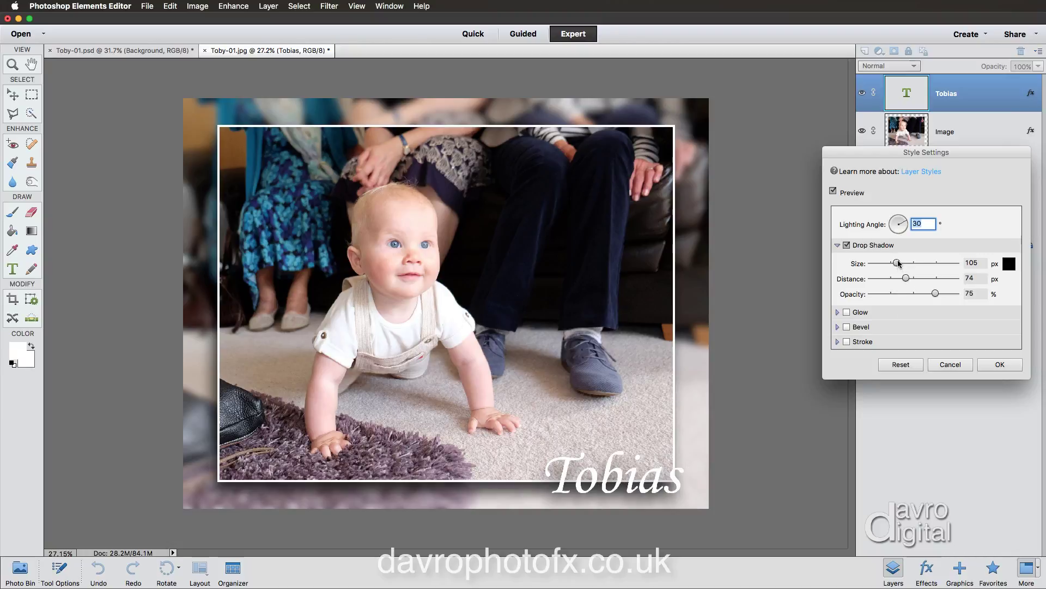
drag(896, 263, 880, 265)
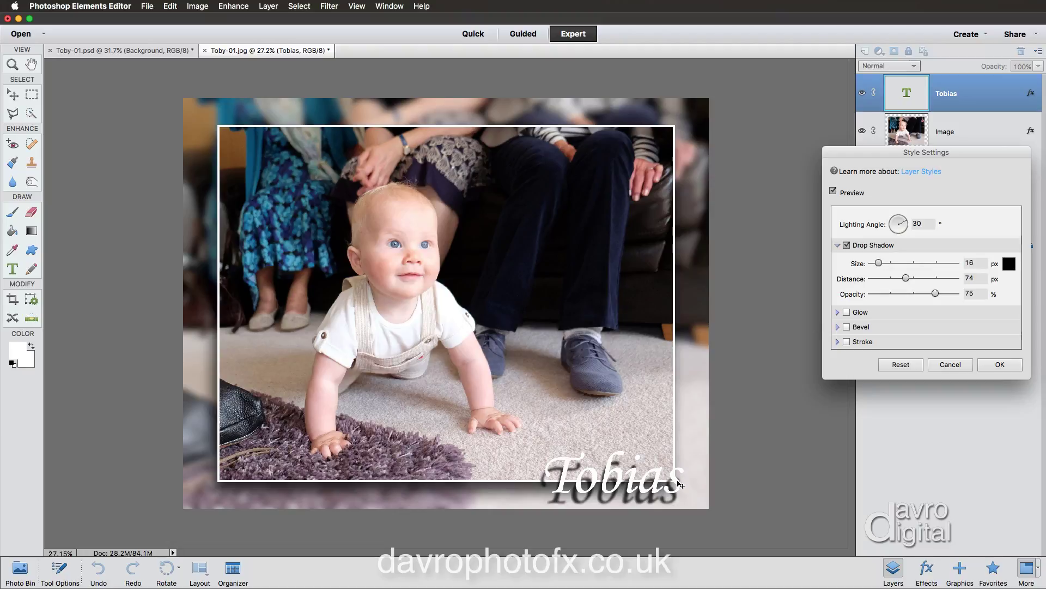
drag(662, 485, 661, 490)
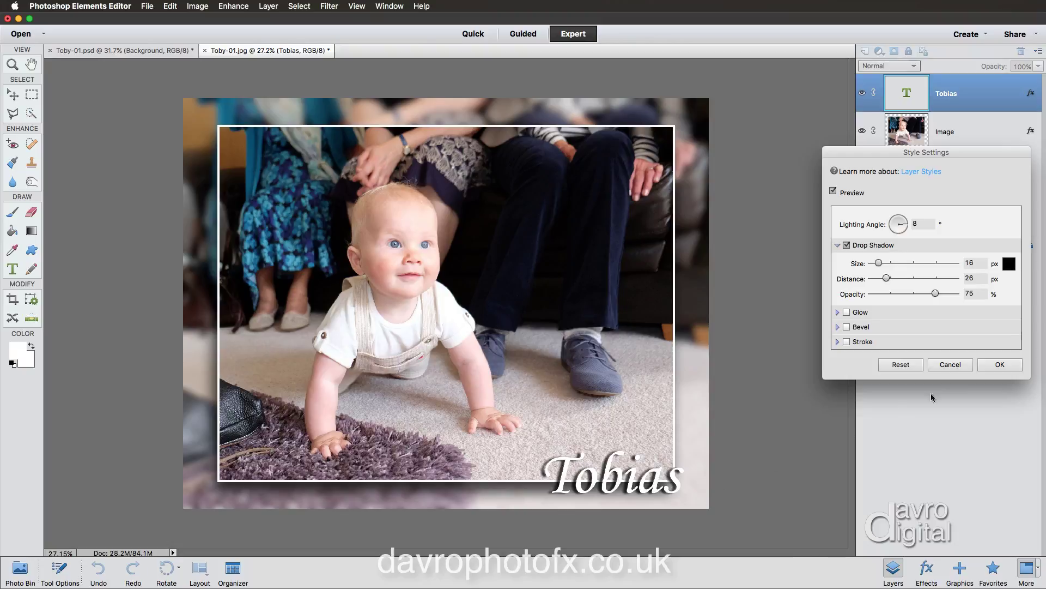
click(1000, 364)
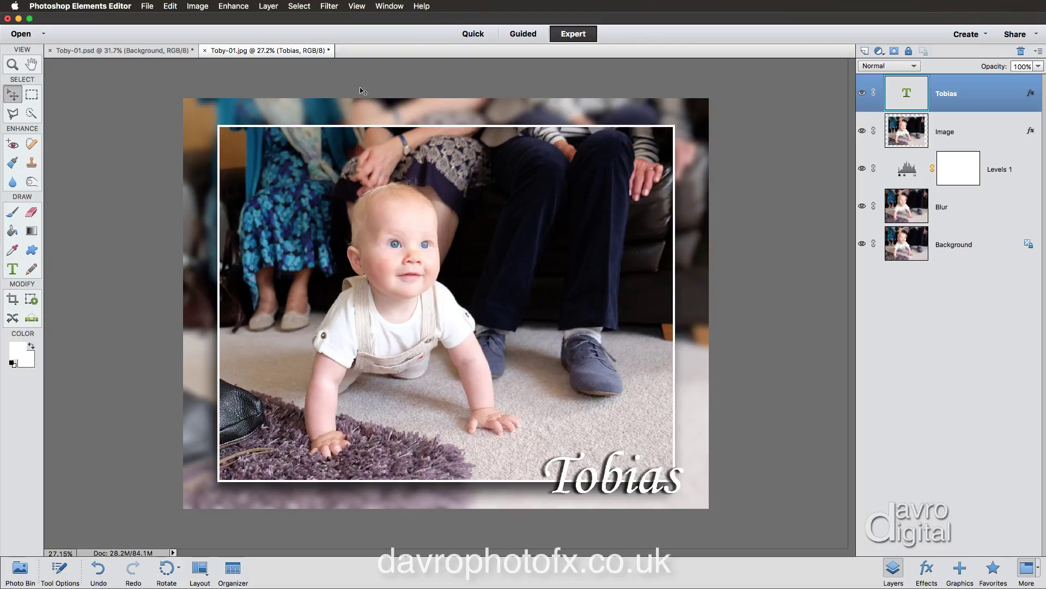
Step: Select the entire canvas and add a blank layer above the text layer
click(299, 6)
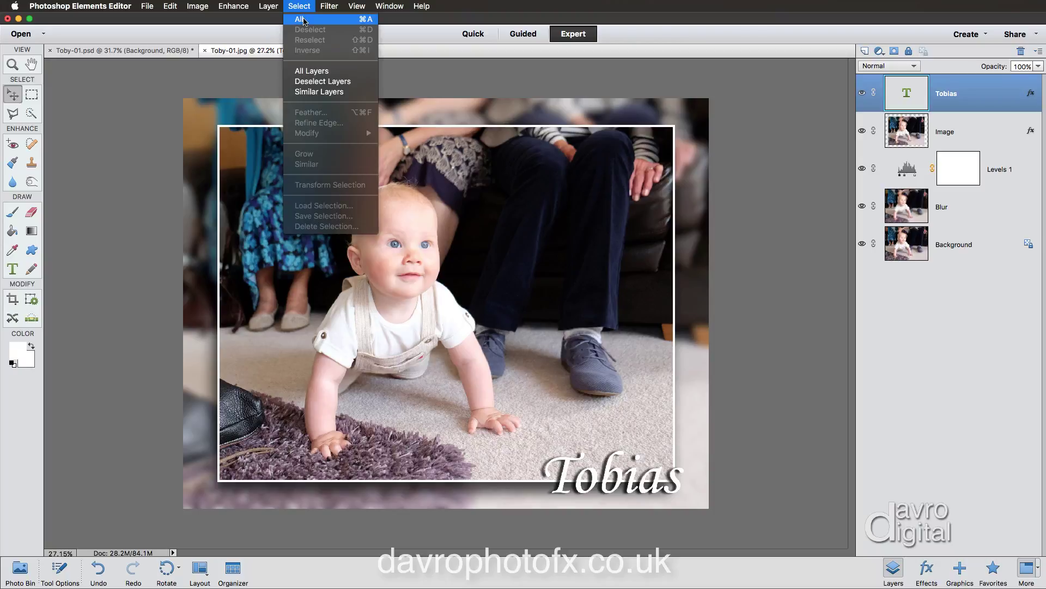
click(304, 20)
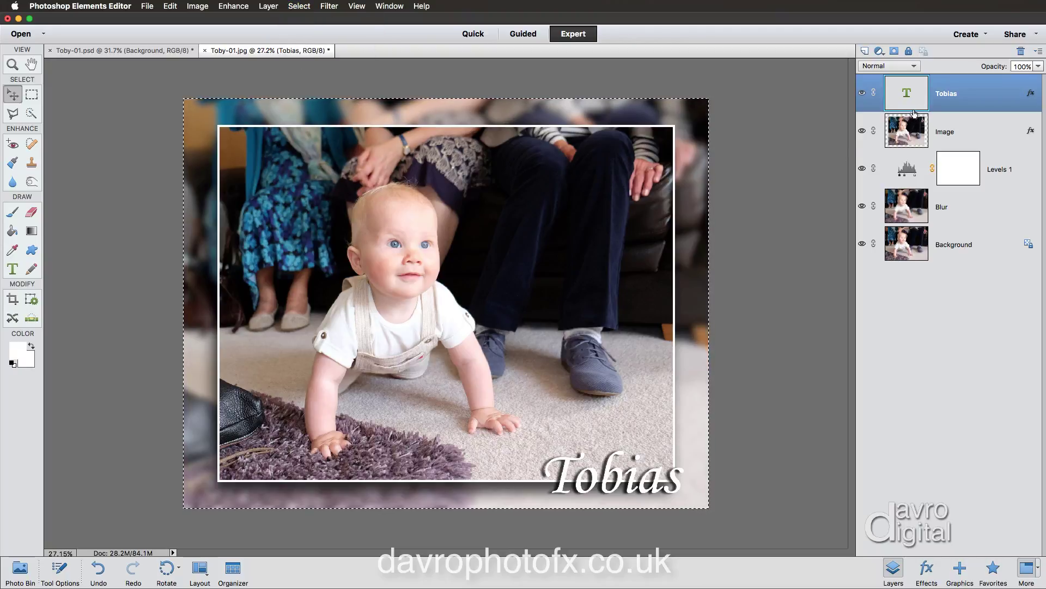
click(865, 52)
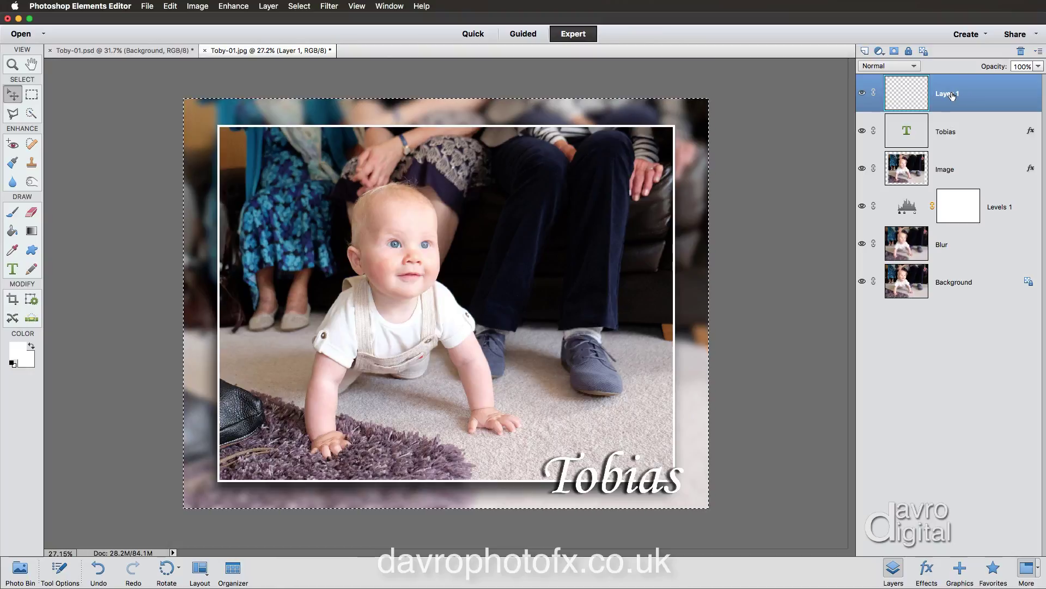
Step: Rename the new blank layer as Stroke
double_click(955, 95)
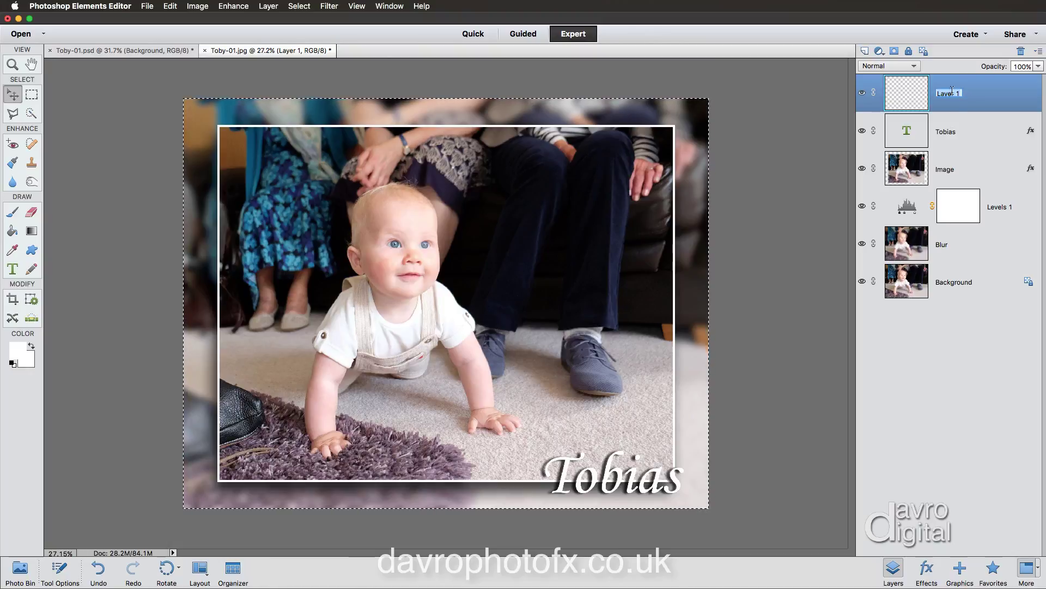
text(Stroke)
key(Return)
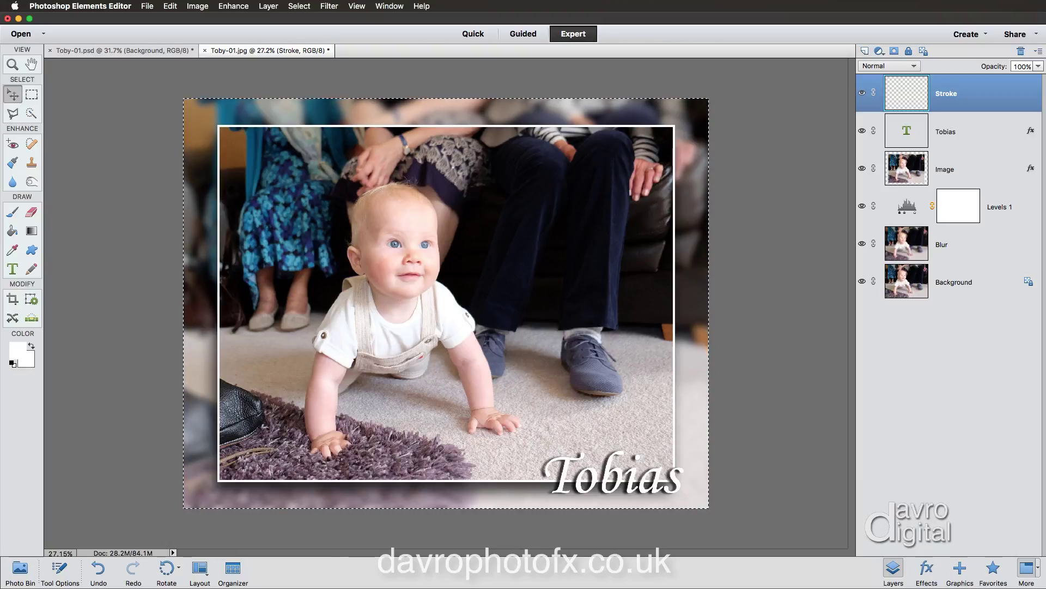
Step: Outline the whole-canvas selection with a 9 px inside stroke in mid-grey #808080 on the Stroke layer, and deselect
click(170, 6)
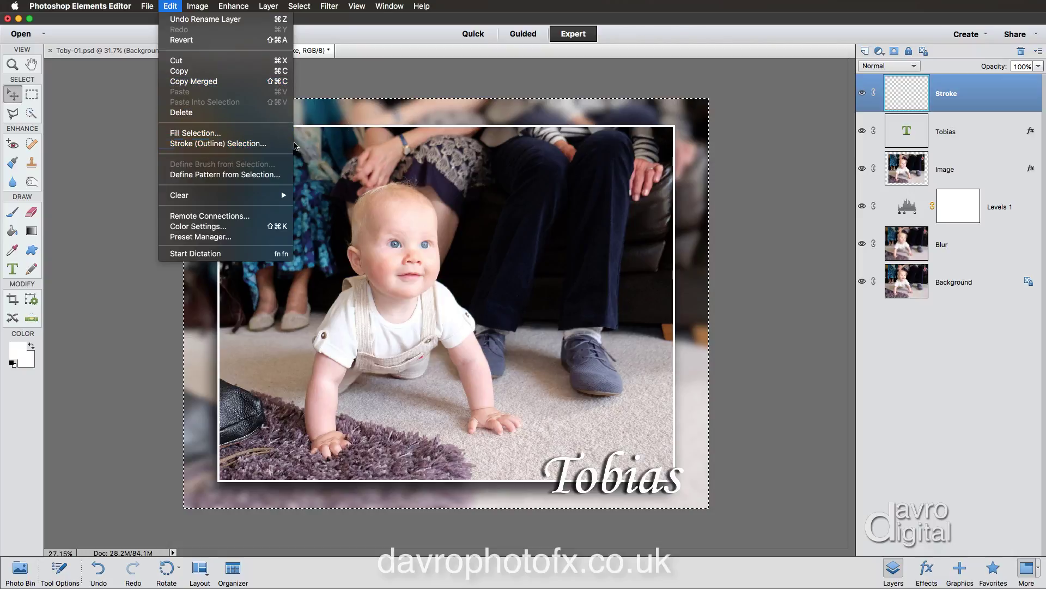
click(255, 144)
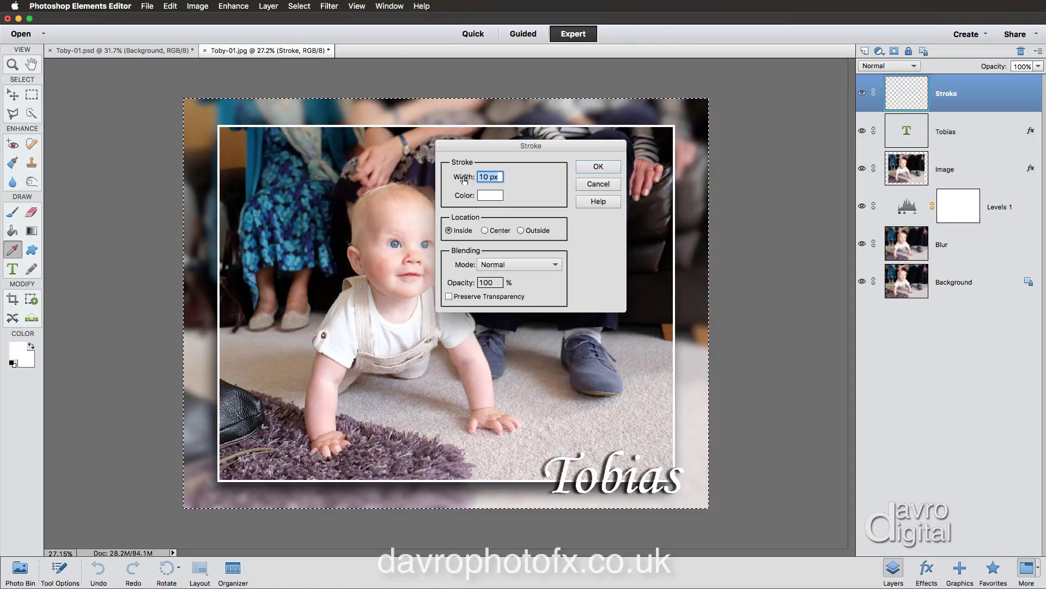
drag(464, 180, 463, 180)
click(490, 194)
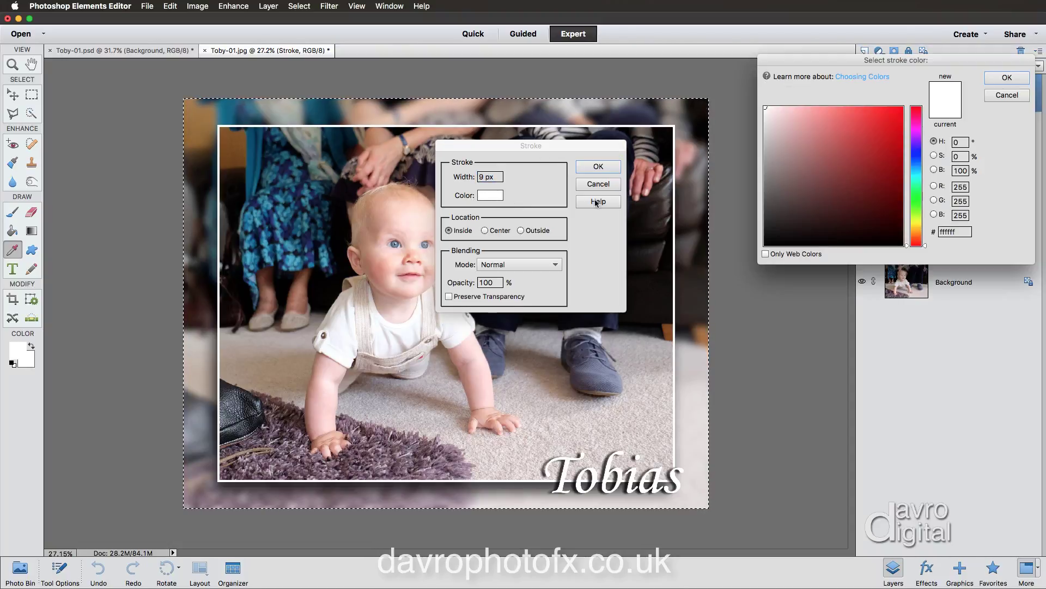
click(766, 168)
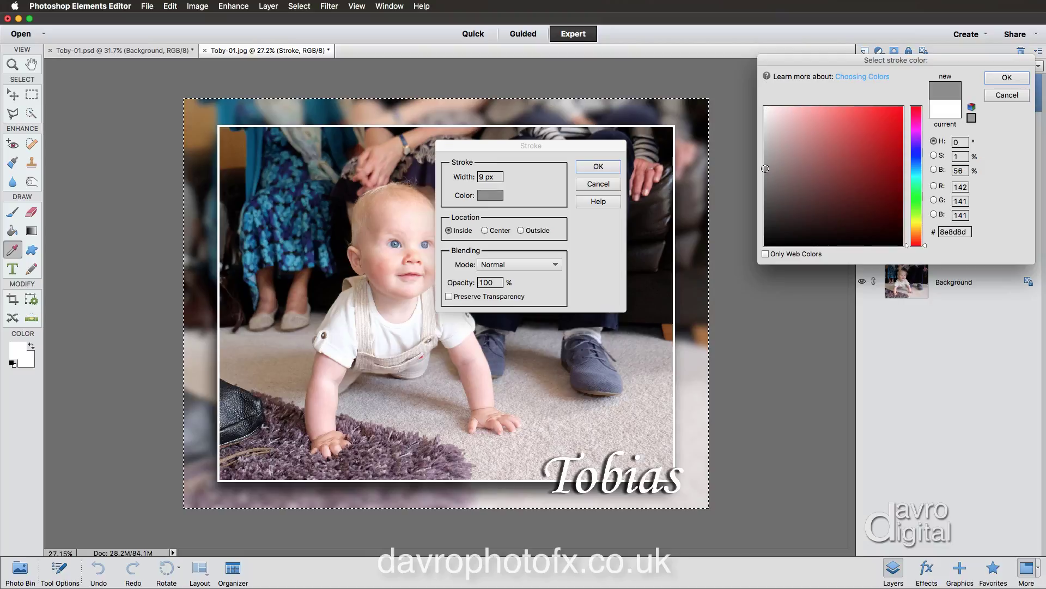
drag(766, 168, 763, 175)
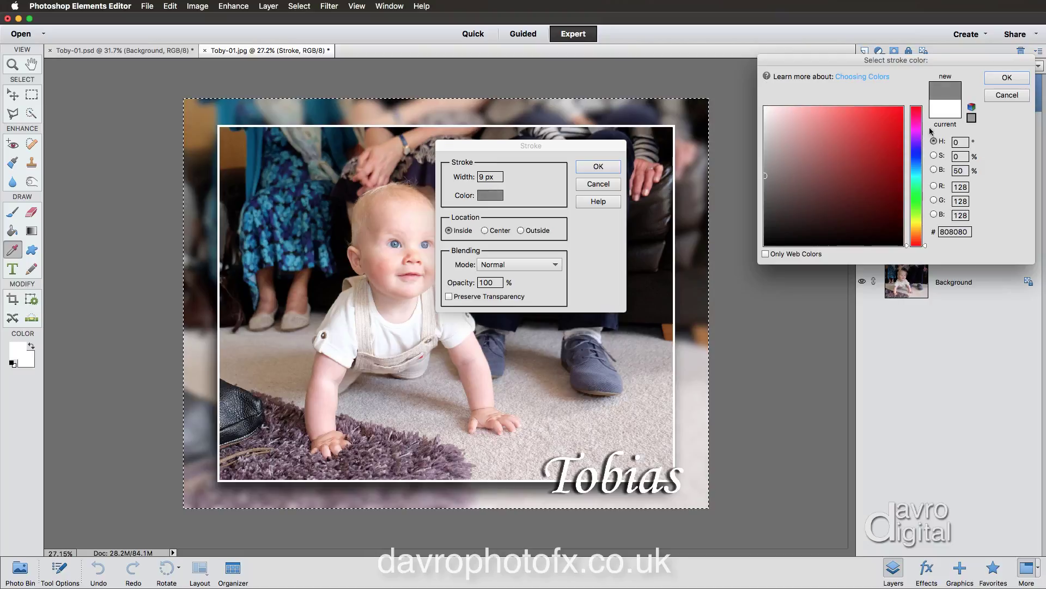
click(1007, 78)
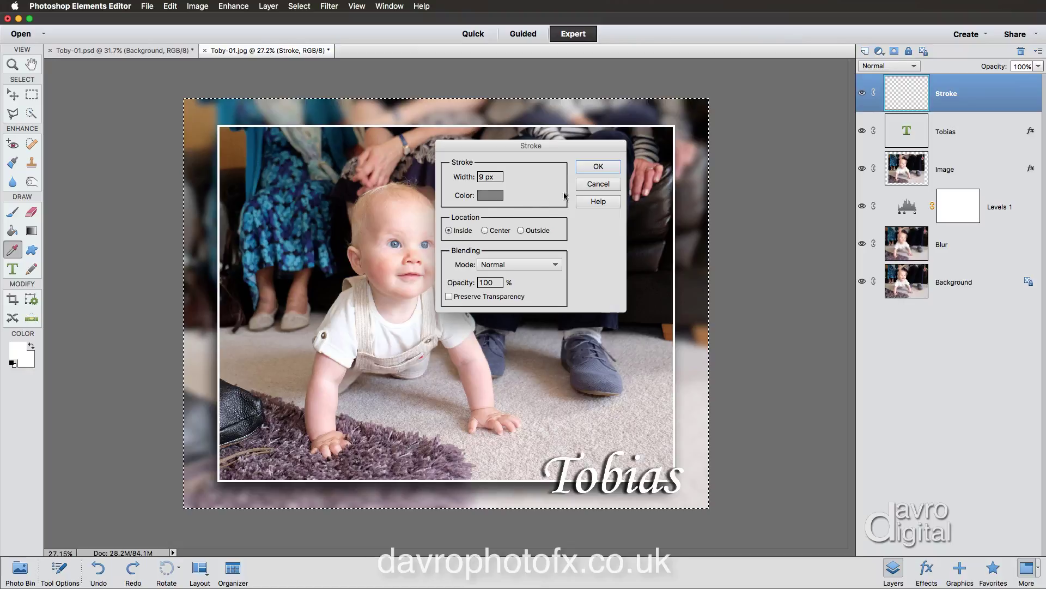
click(597, 168)
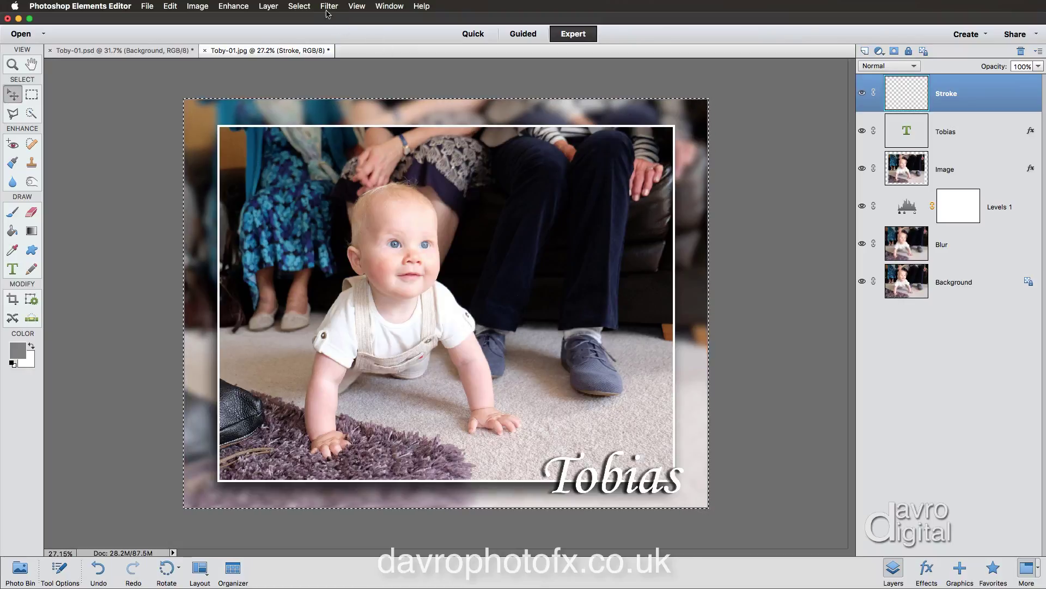
click(301, 7)
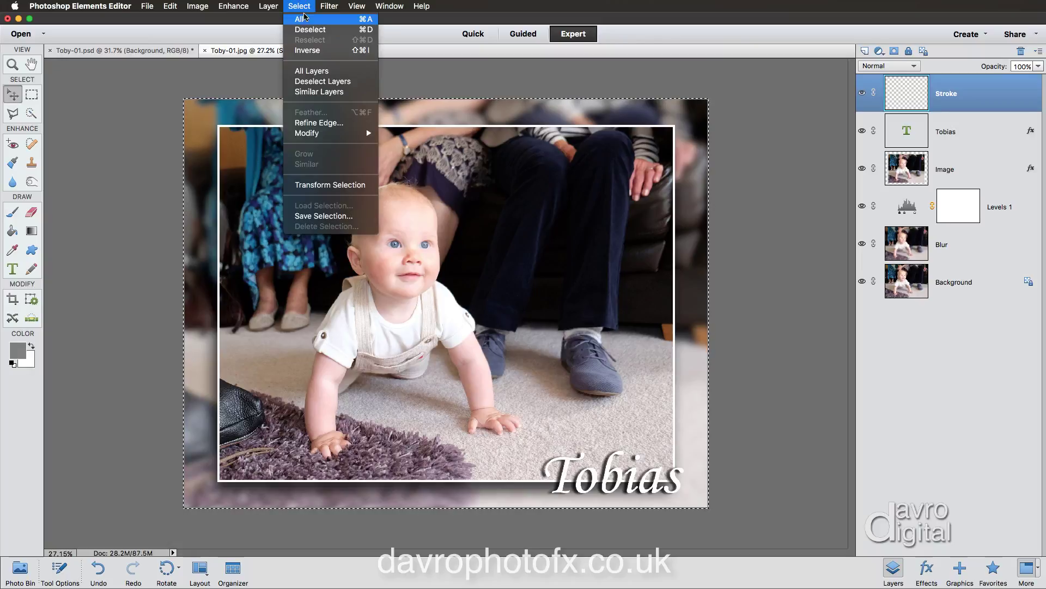
click(306, 29)
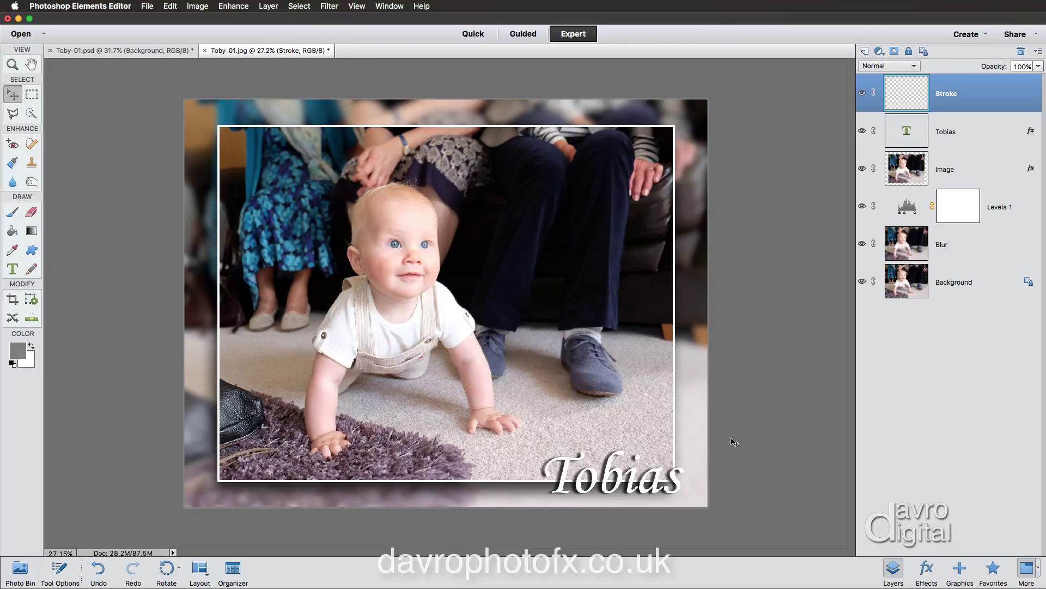
Step: Fit the image in the window and change the surrounding workspace colour to black
key(super+0)
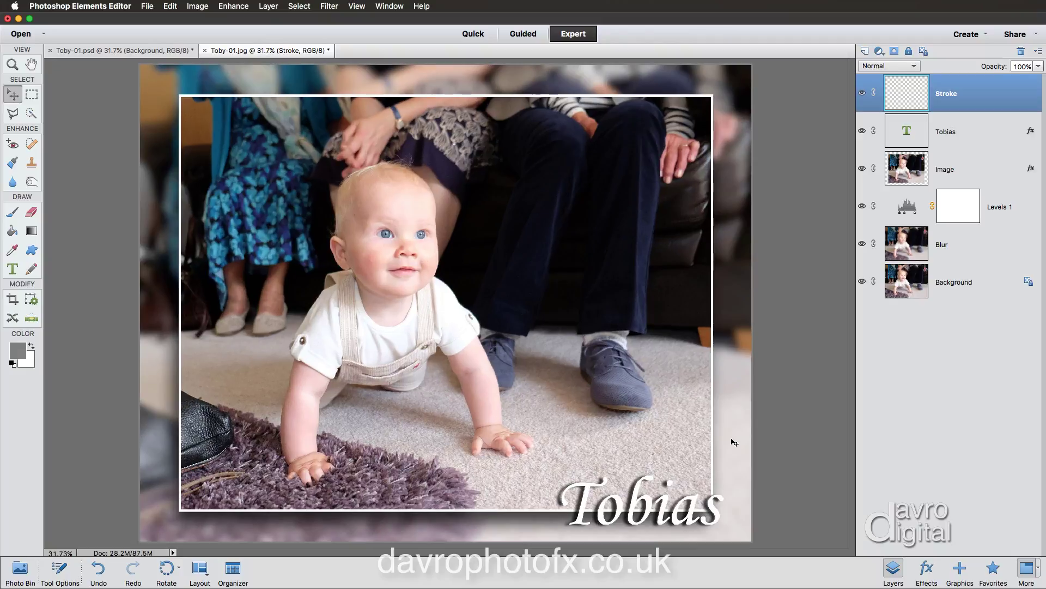
click(796, 308)
right_click(797, 311)
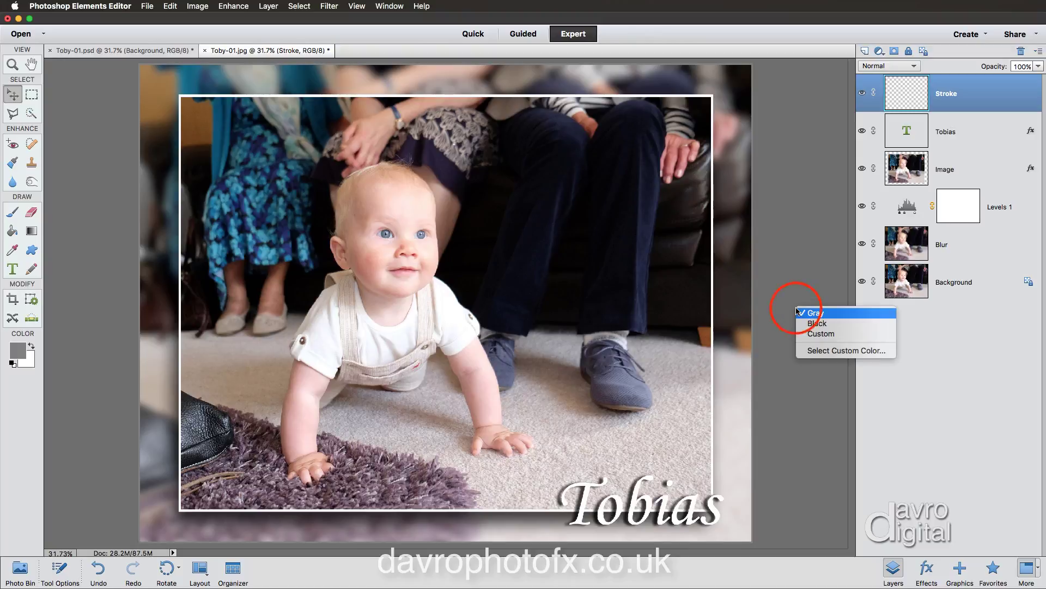
click(817, 323)
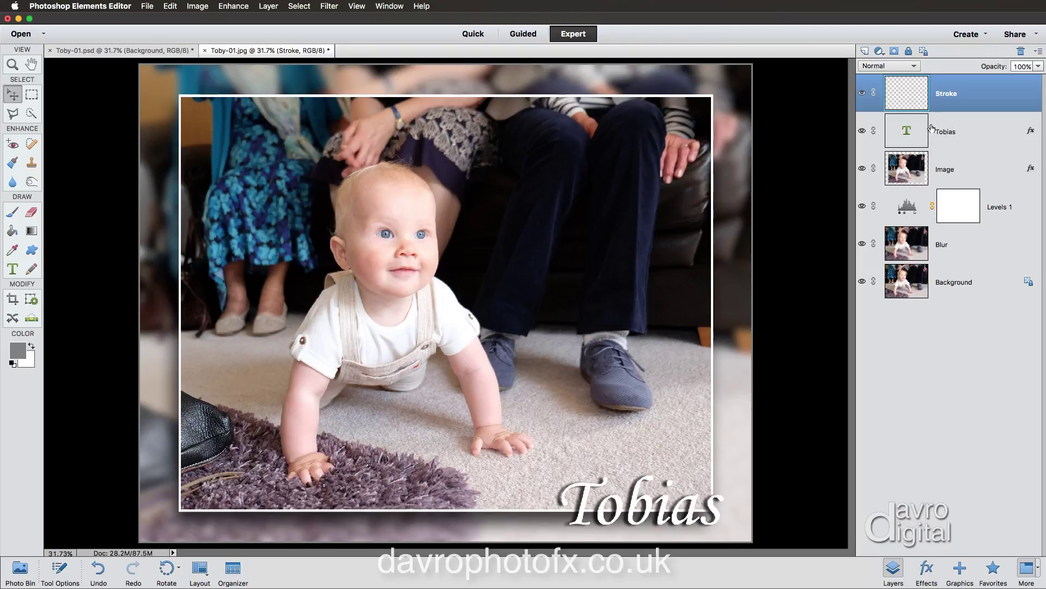
Step: Open the caption text for editing, check its font, size and colour options, and leave the text unchanged
click(907, 129)
double_click(906, 129)
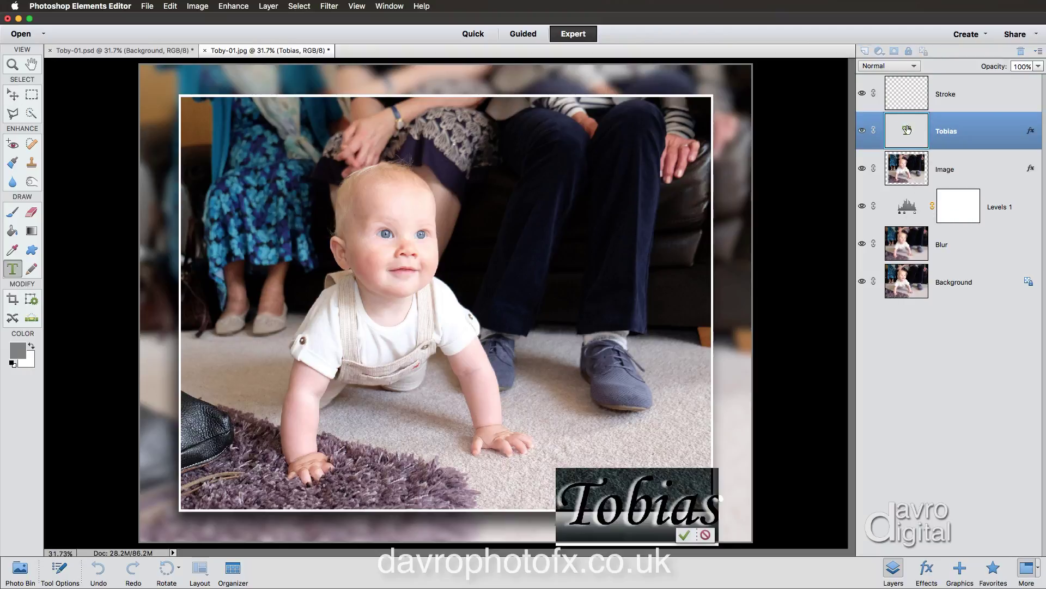
click(59, 572)
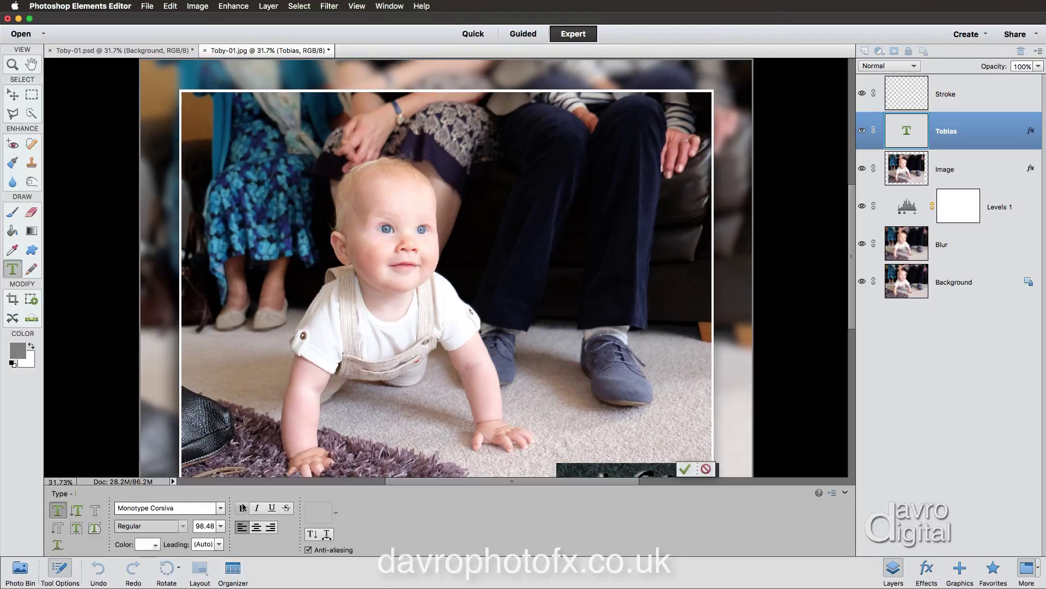
click(61, 573)
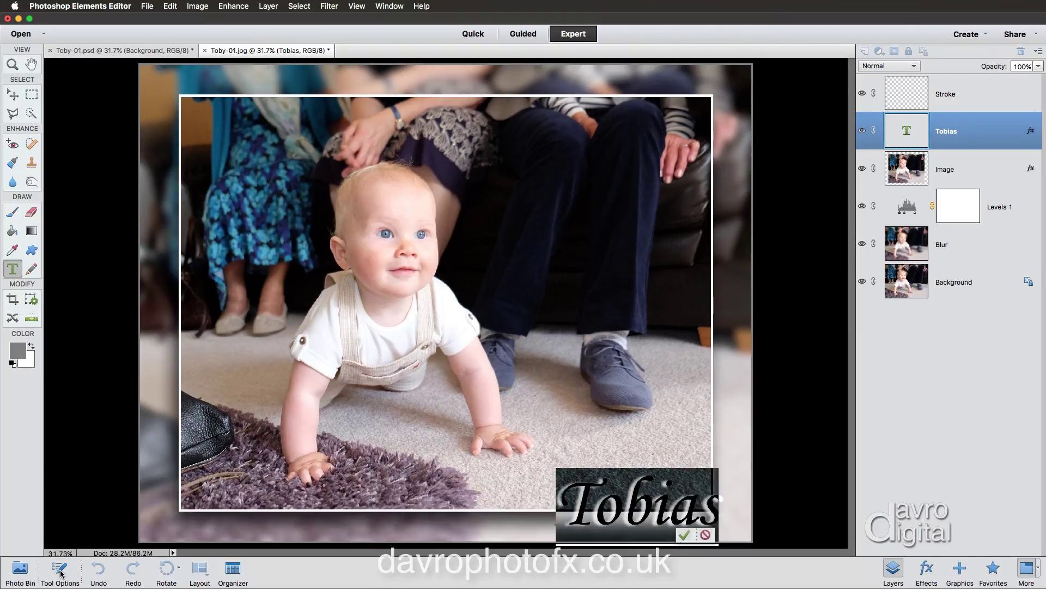
click(960, 134)
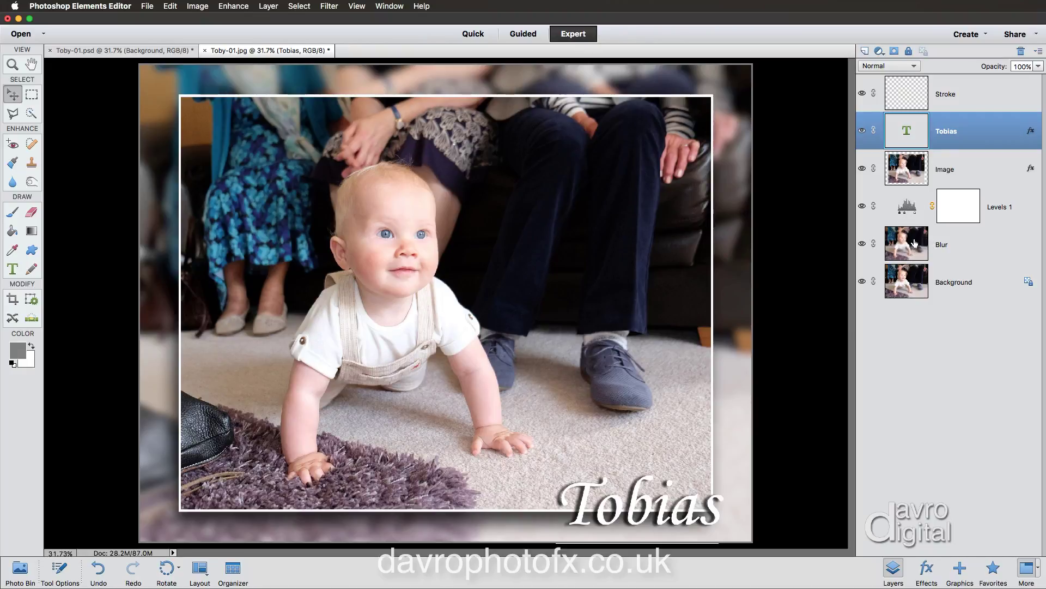
Step: Reduce the Blur layer's opacity to 80%
click(939, 246)
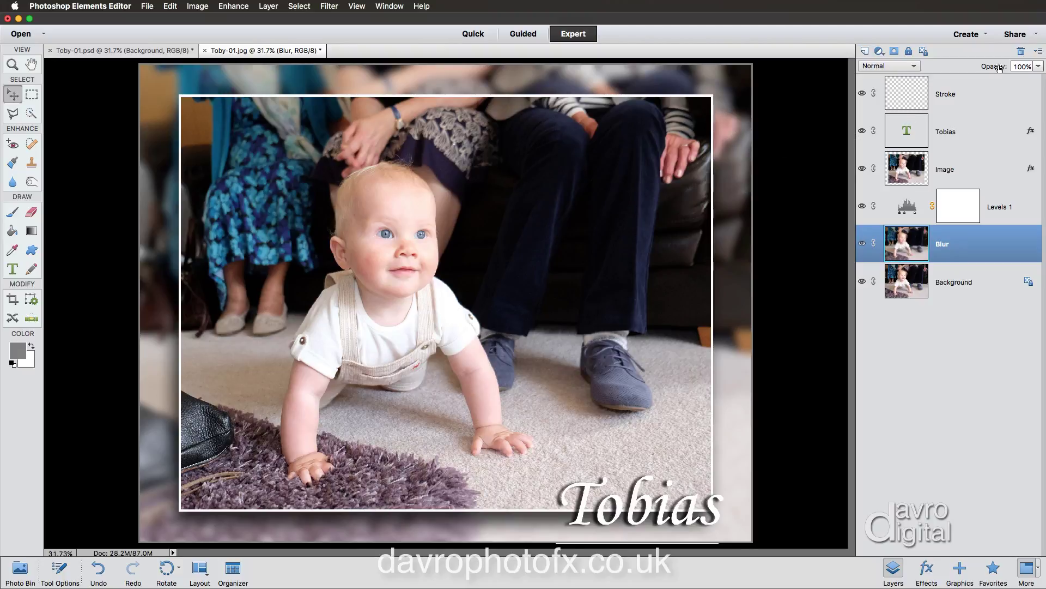
drag(999, 67, 991, 68)
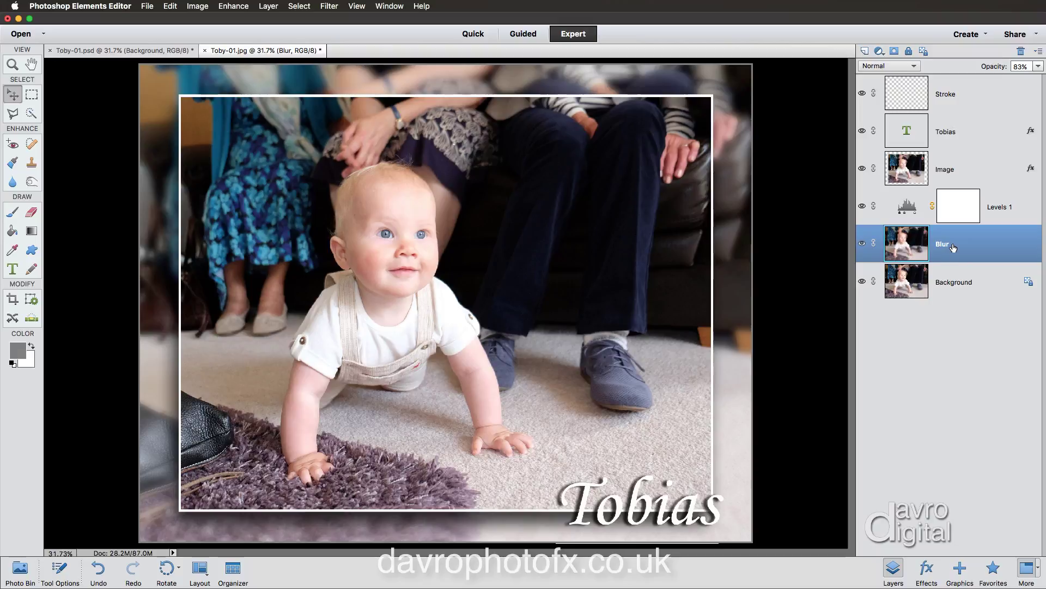
drag(996, 68, 994, 68)
Step: Toggle the visibility of the Blur, Levels 1 and Background layers to compare their contribution to the backdrop
click(863, 244)
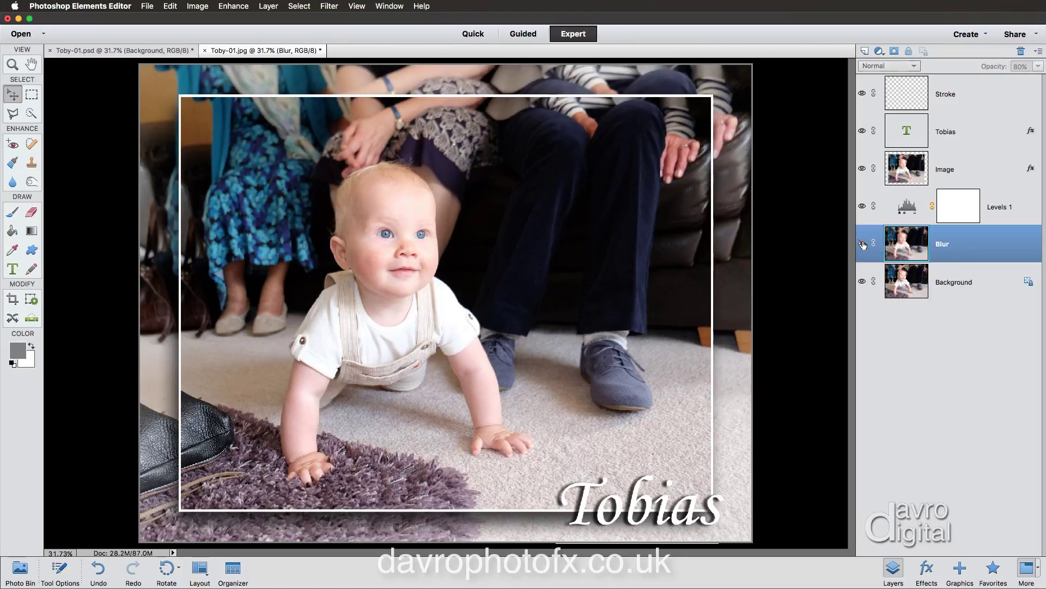
click(863, 207)
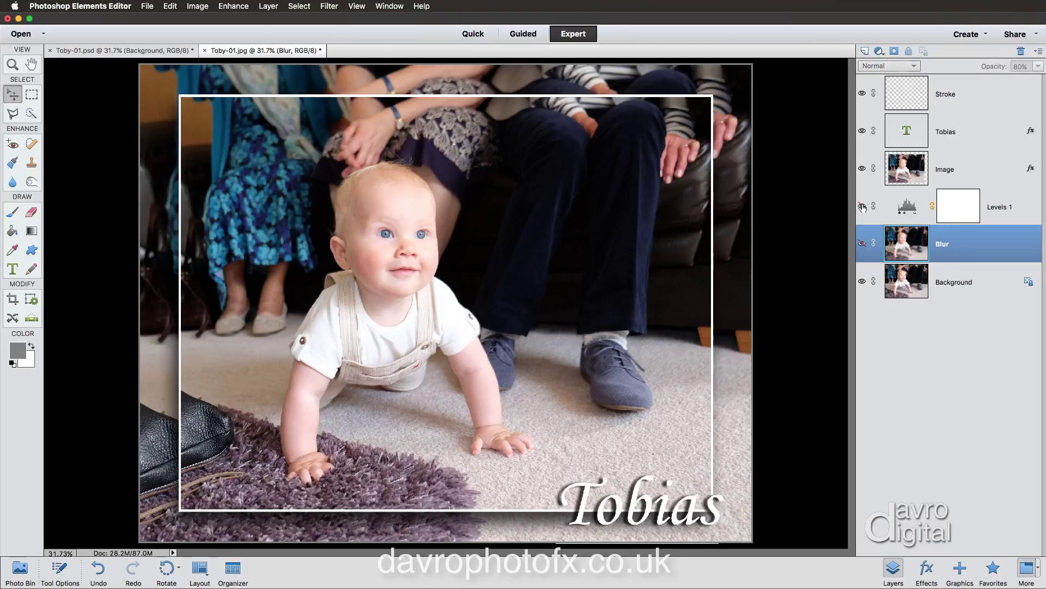
click(863, 207)
click(863, 243)
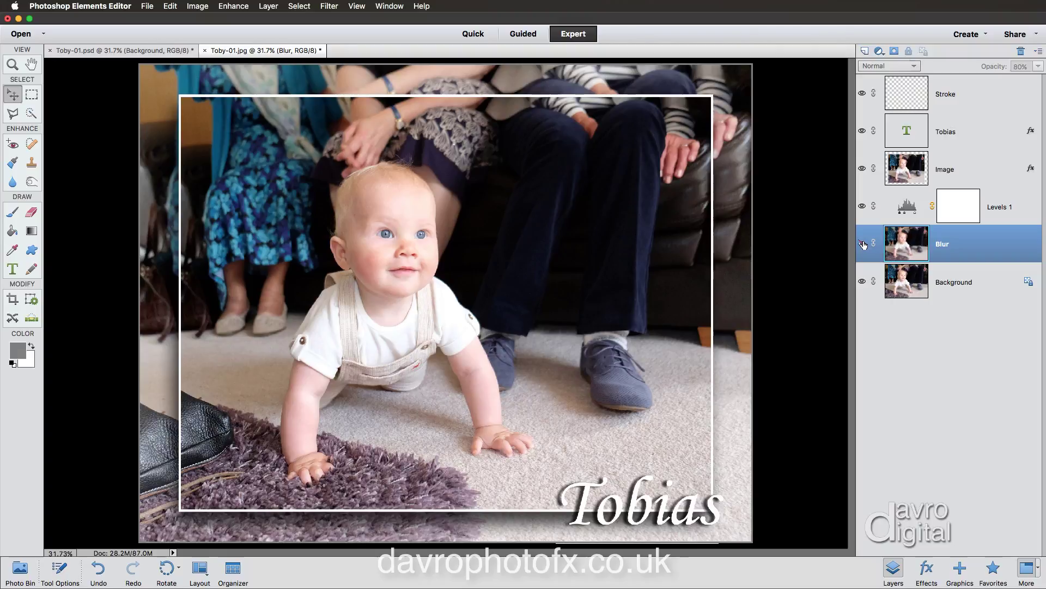
click(862, 207)
click(862, 207)
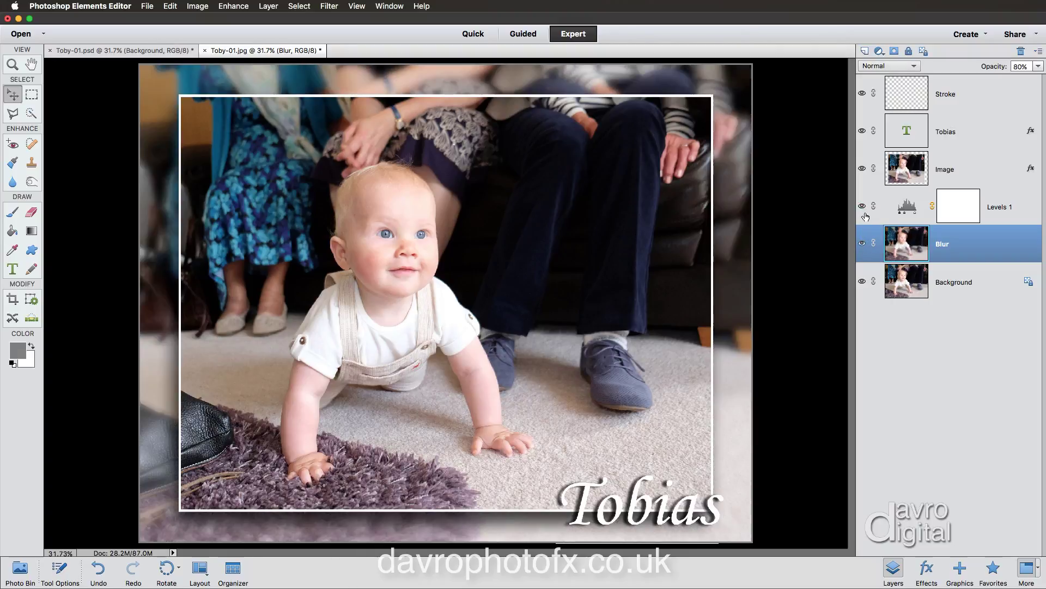
click(862, 282)
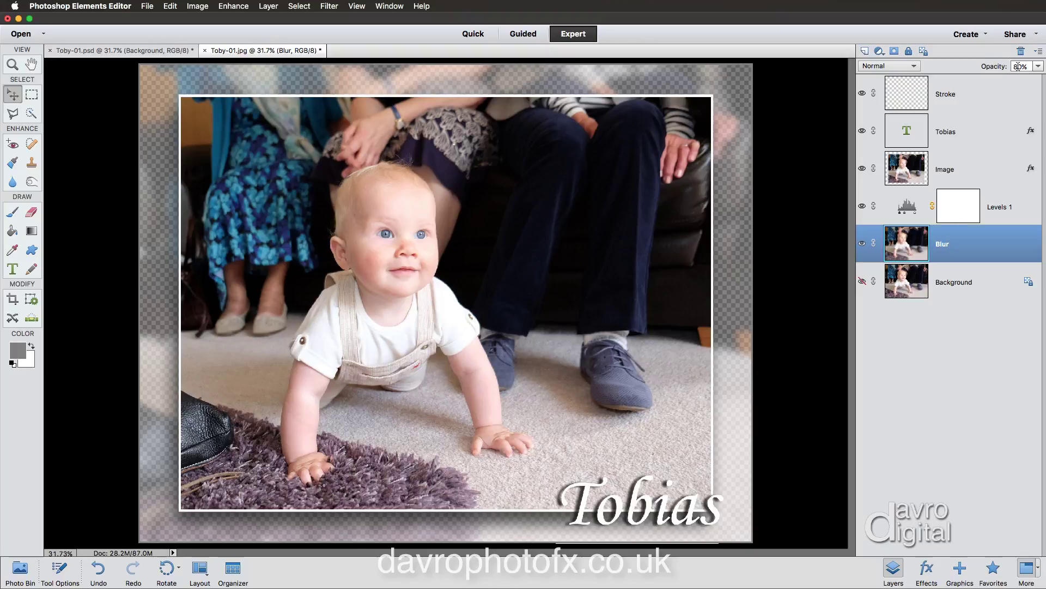
click(863, 281)
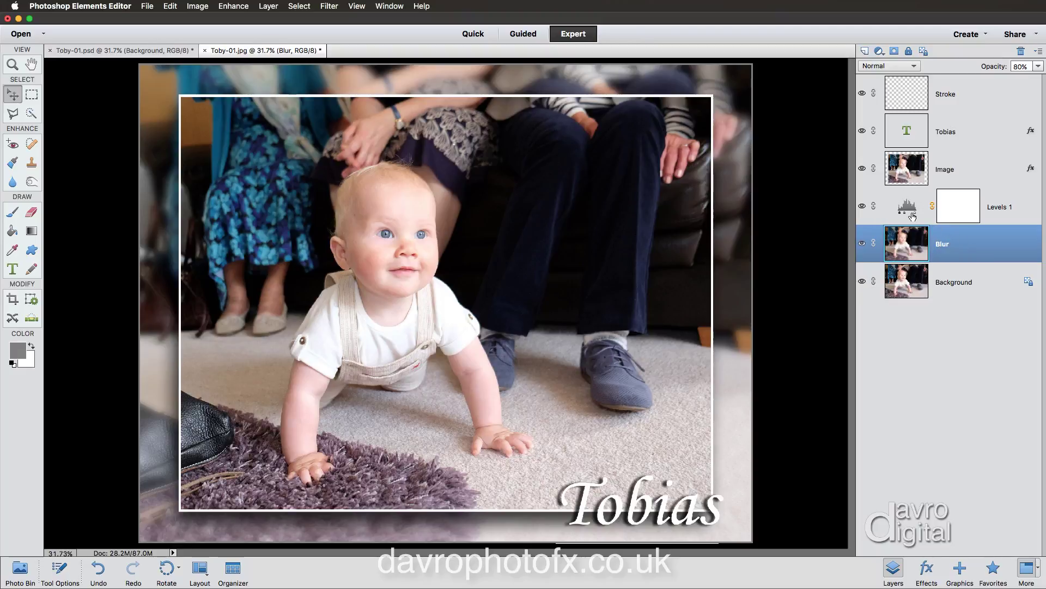
Step: Add a Hue/Saturation adjustment layer above the Blur layer with saturation set to -59, and close its settings
click(879, 52)
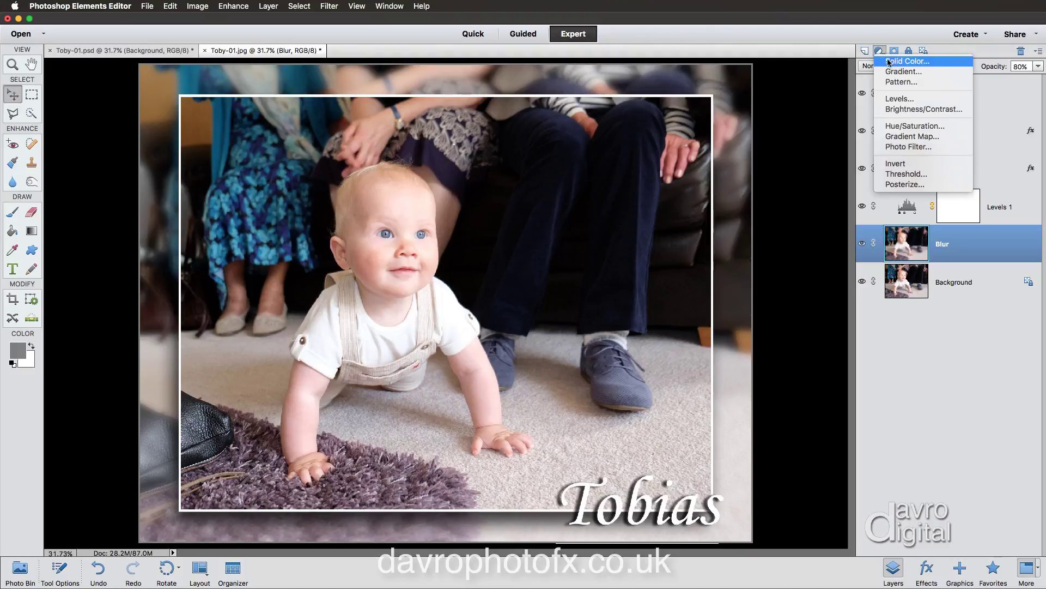
click(902, 126)
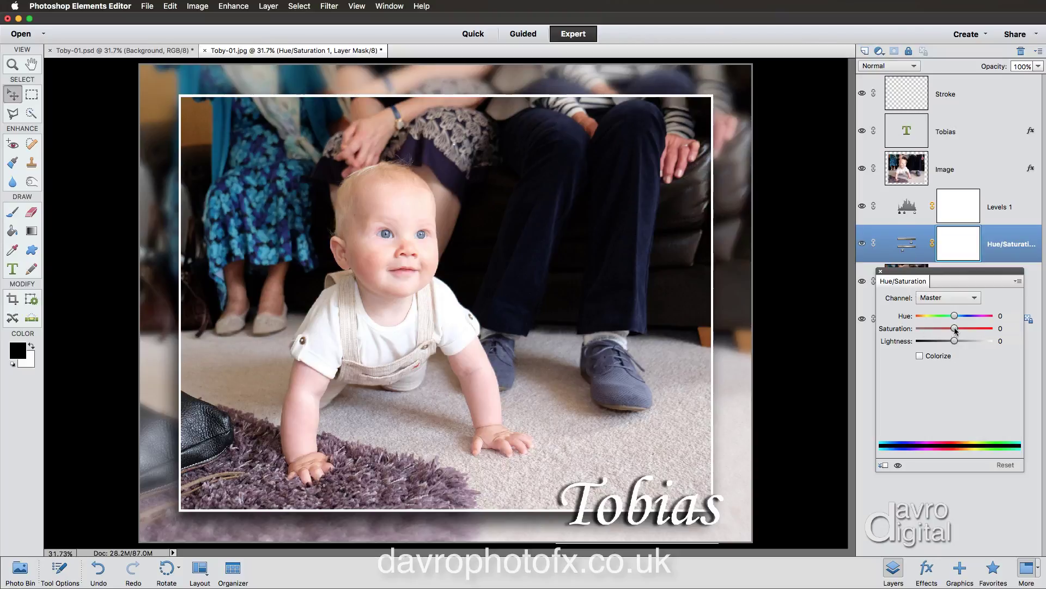
drag(952, 329, 935, 329)
mouse_move(932, 329)
mouse_down()
mouse_move(911, 328)
mouse_move(932, 330)
mouse_up()
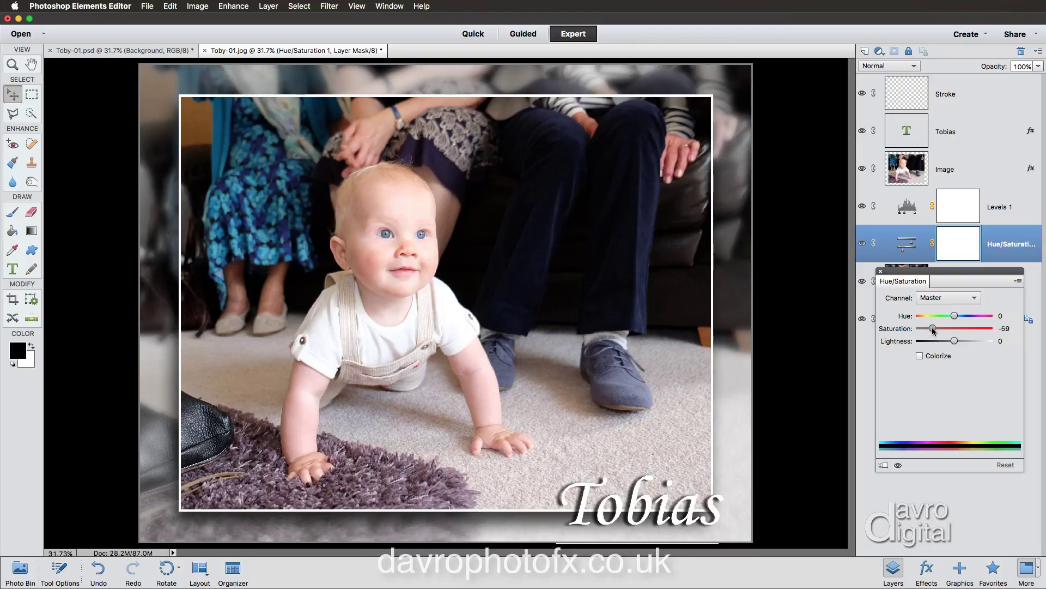
click(880, 271)
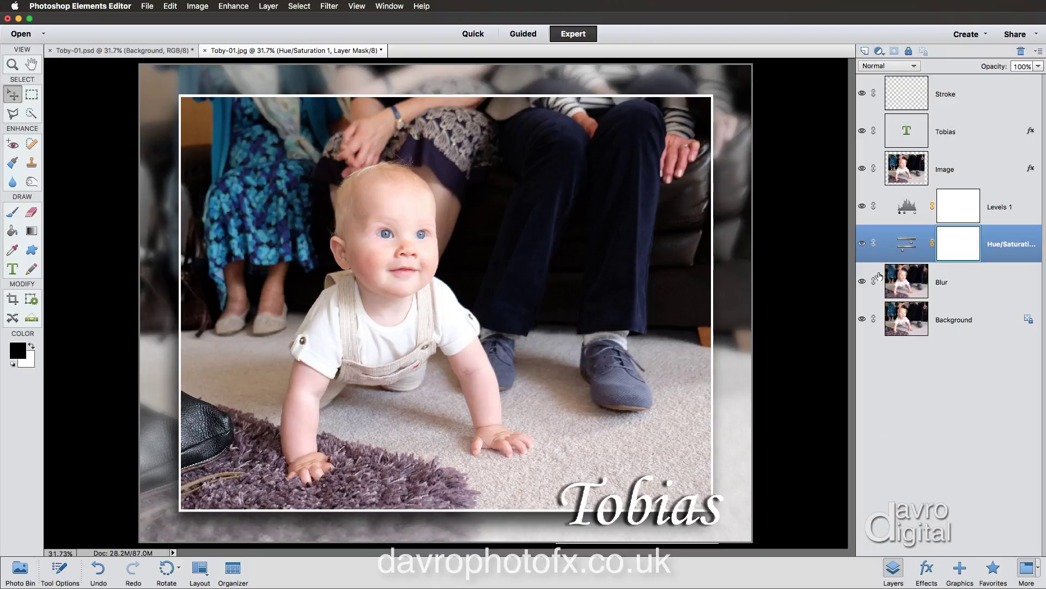